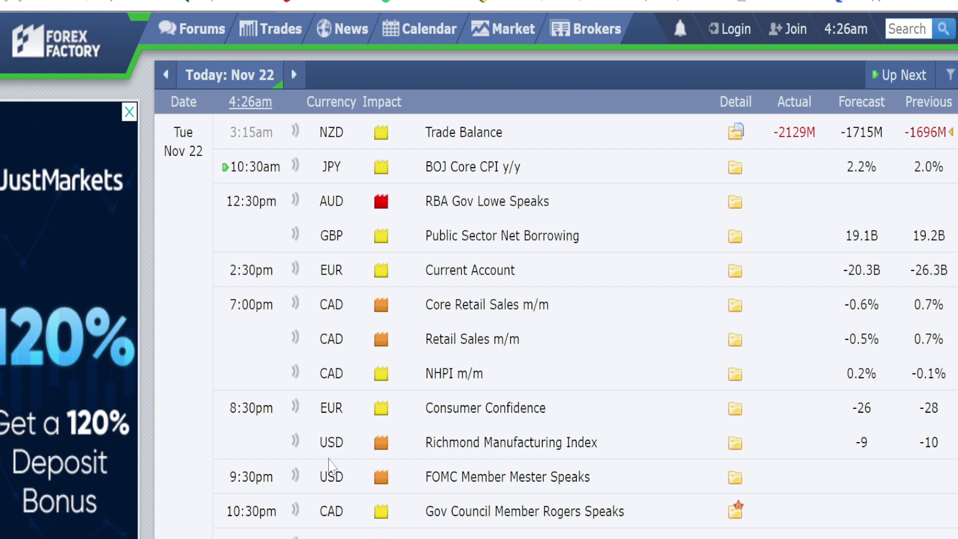
- Draw a descending trend line on the daily XAUUSD chart from the mid-April high near 1979 down to early December
scroll(329, 467, "down", 2)
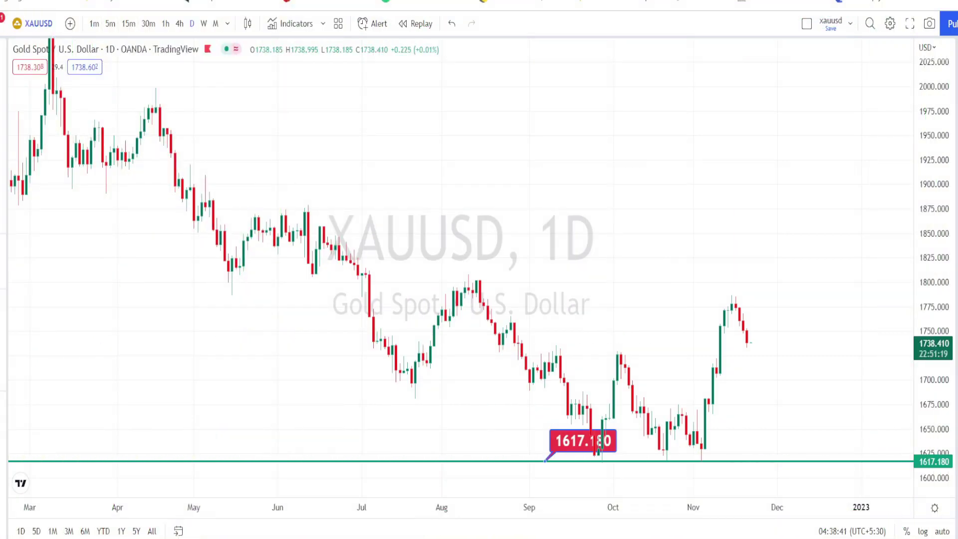
left_click(156, 108)
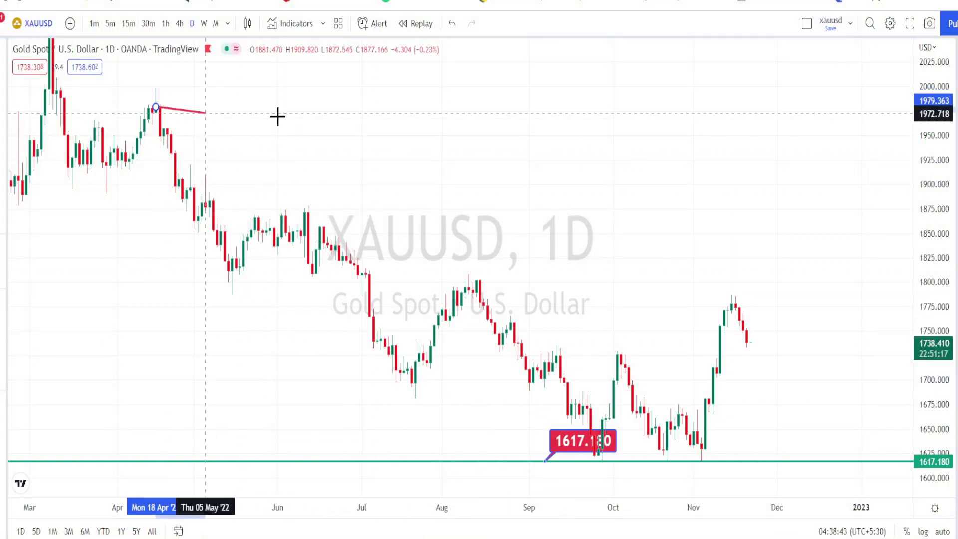
left_click(804, 448)
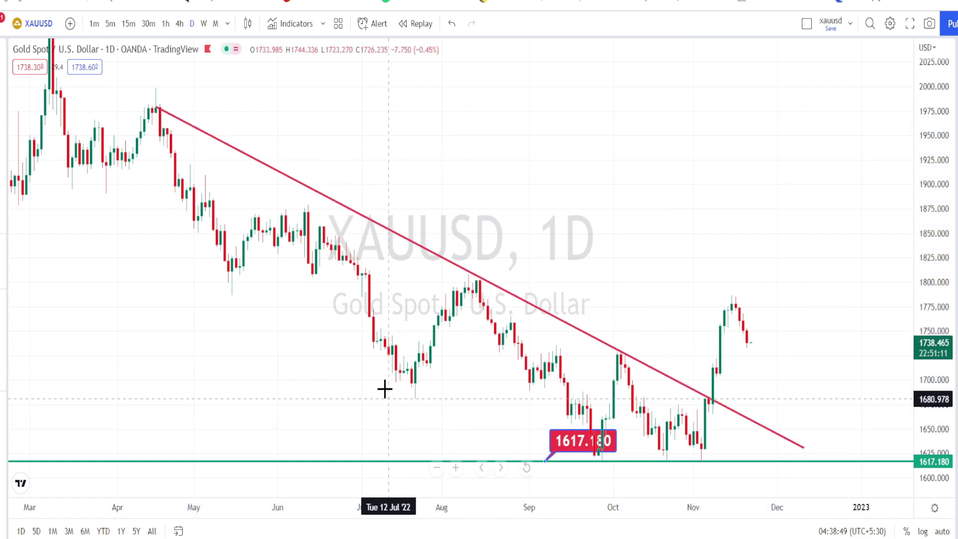
- Draw a zigzag path arrow through the July low, August high, late-September low, early-October high and early-November low
left_click(411, 384)
left_click(473, 278)
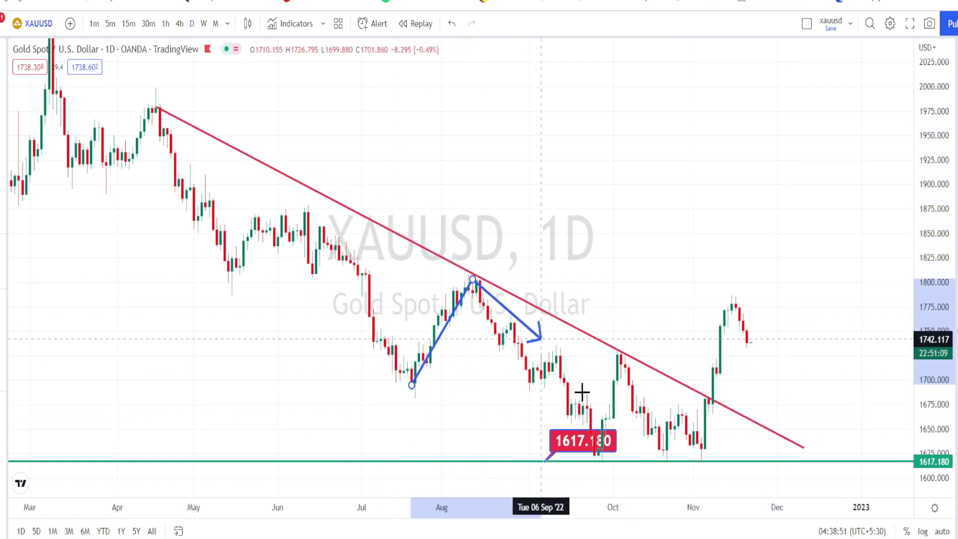
left_click(611, 427)
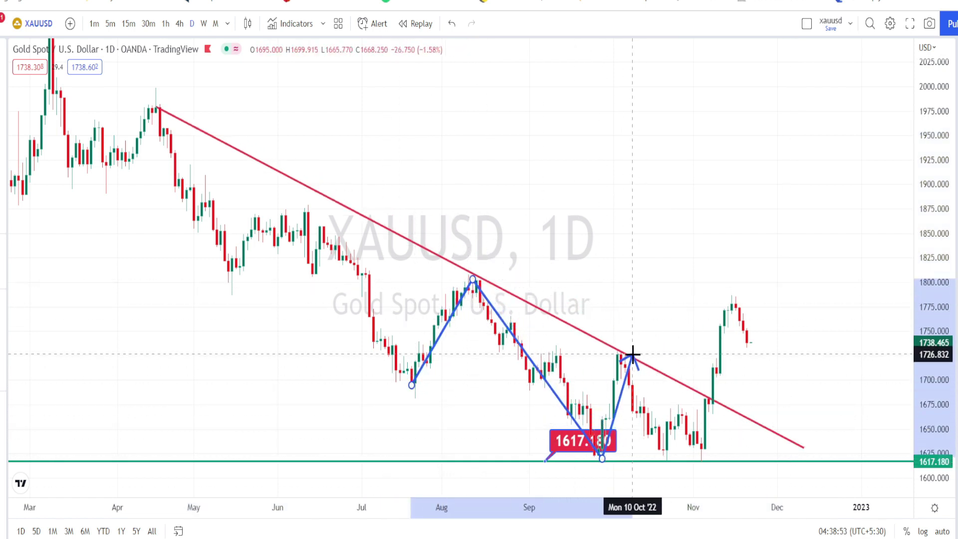
left_click(633, 354)
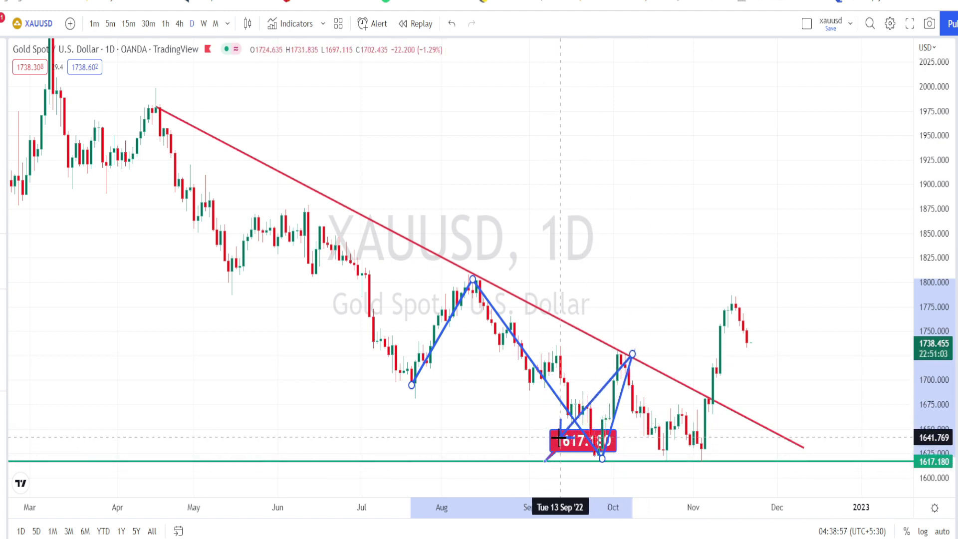
left_click(701, 458)
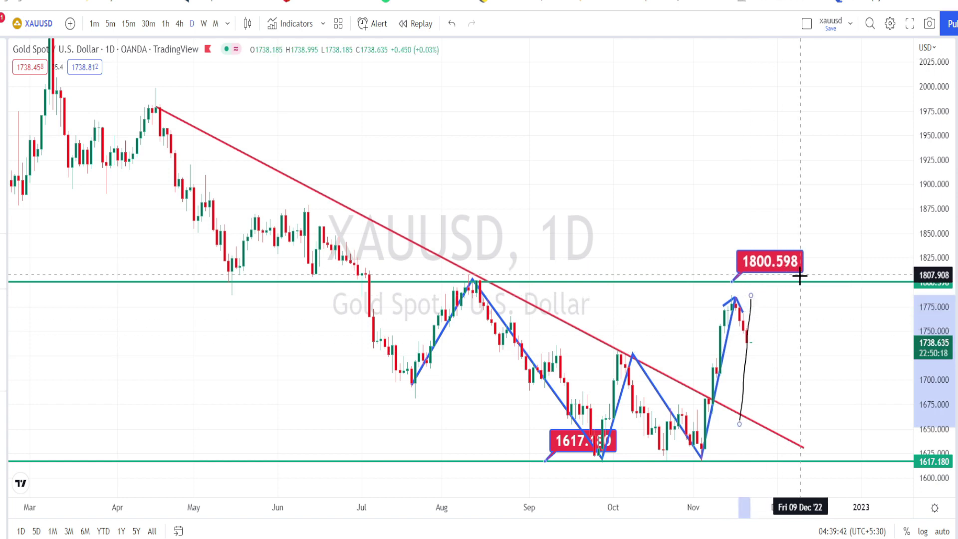
- Brush circles around the 1800.598 label and the August high, underline the label, and draw an upward arrow from that level
mouse_move(801, 277)
left_mouse_down()
mouse_move(768, 286)
mouse_move(739, 245)
mouse_move(793, 250)
mouse_move(798, 277)
left_mouse_up()
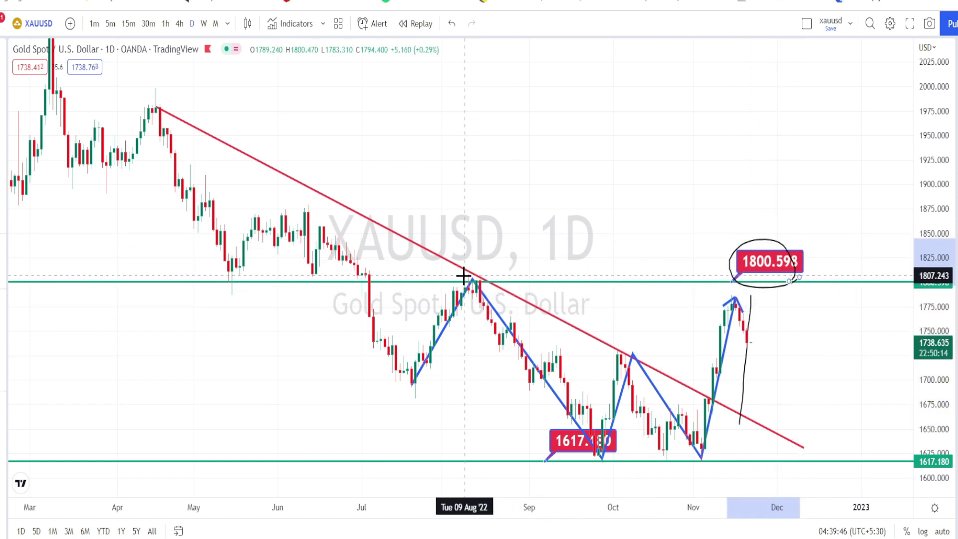
left_click_drag(737, 282, 790, 276)
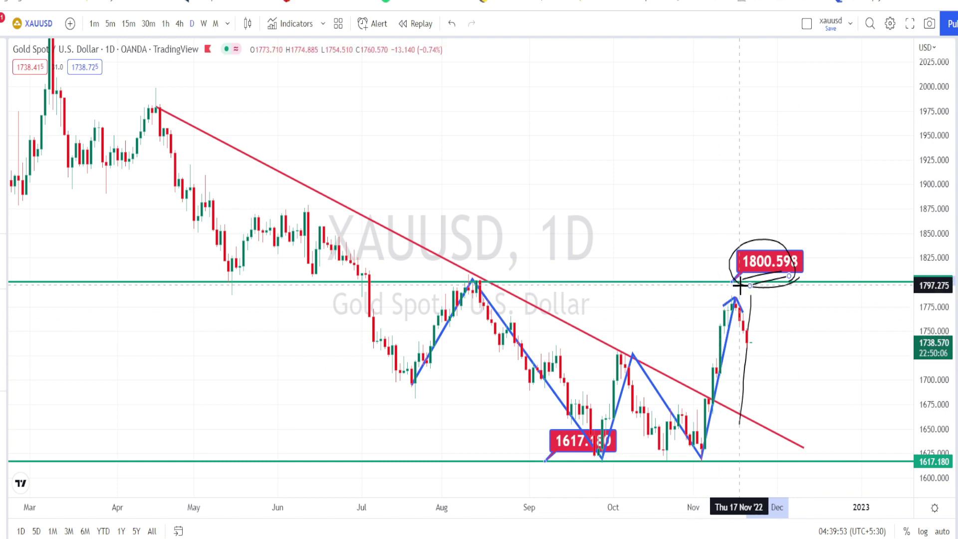
mouse_move(719, 285)
left_mouse_down()
mouse_move(726, 210)
mouse_move(739, 232)
left_mouse_up()
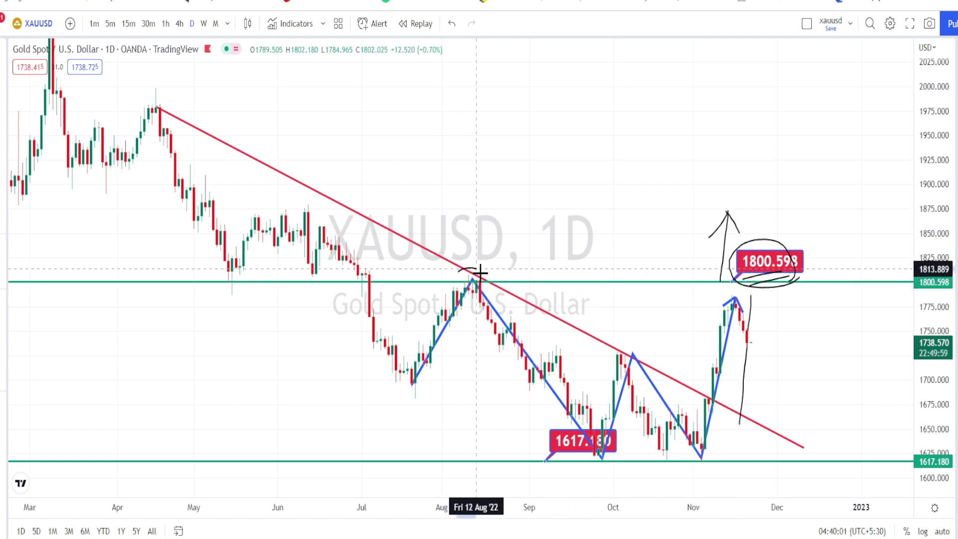
mouse_move(479, 276)
left_mouse_down()
mouse_move(461, 288)
mouse_move(457, 271)
left_mouse_up()
left_click(735, 278)
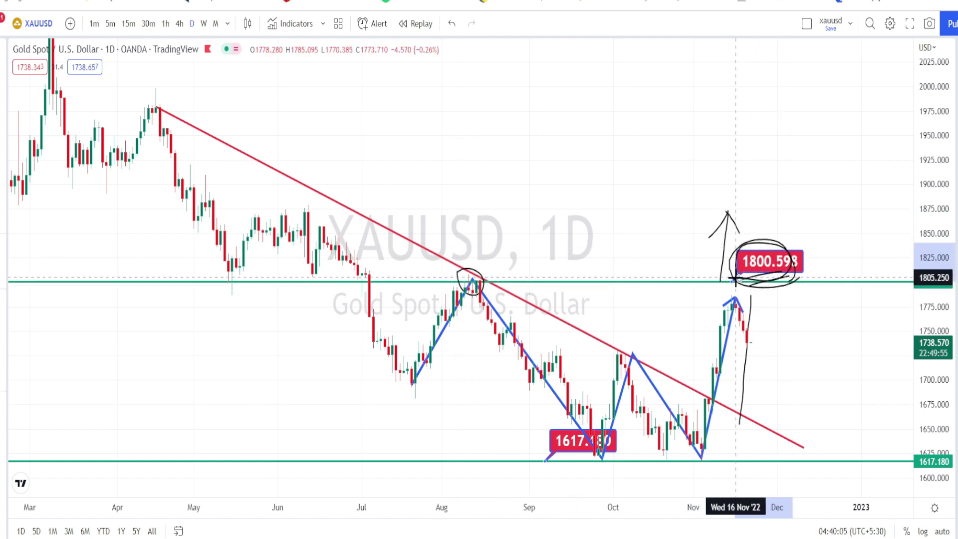
- Brush a downward stroke beside the mid-November high and two horizontal strokes near the 1750 and 1725 prices
mouse_move(751, 297)
left_mouse_down()
mouse_move(780, 394)
mouse_move(785, 345)
left_mouse_up()
left_click_drag(546, 331, 641, 331)
left_click_drag(578, 356, 610, 356)
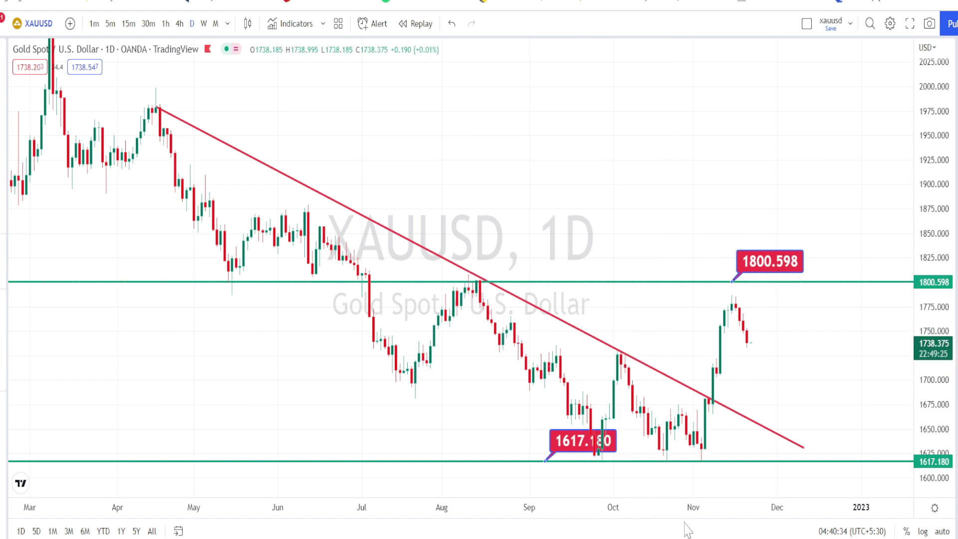
- Circle the November rally freehand, add an upward arrow inside it, and brush downward strokes along the pullback from its peak
mouse_move(742, 423)
left_mouse_down()
mouse_move(729, 447)
mouse_move(688, 387)
mouse_move(732, 282)
mouse_move(770, 358)
mouse_move(743, 421)
mouse_move(711, 452)
mouse_move(745, 307)
mouse_move(728, 337)
left_mouse_up()
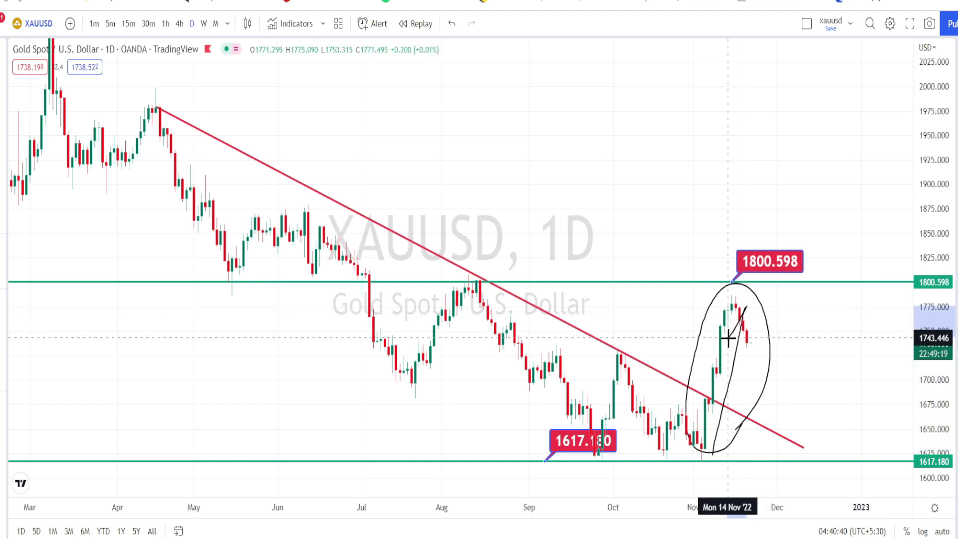
scroll(691, 284, "up", 2)
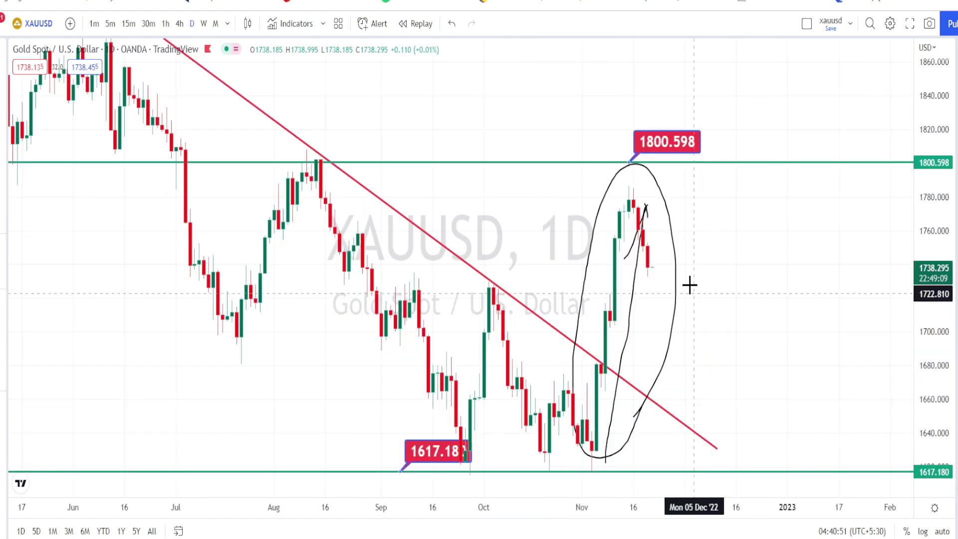
mouse_move(676, 188)
left_mouse_down()
mouse_move(687, 310)
mouse_move(717, 277)
left_mouse_up()
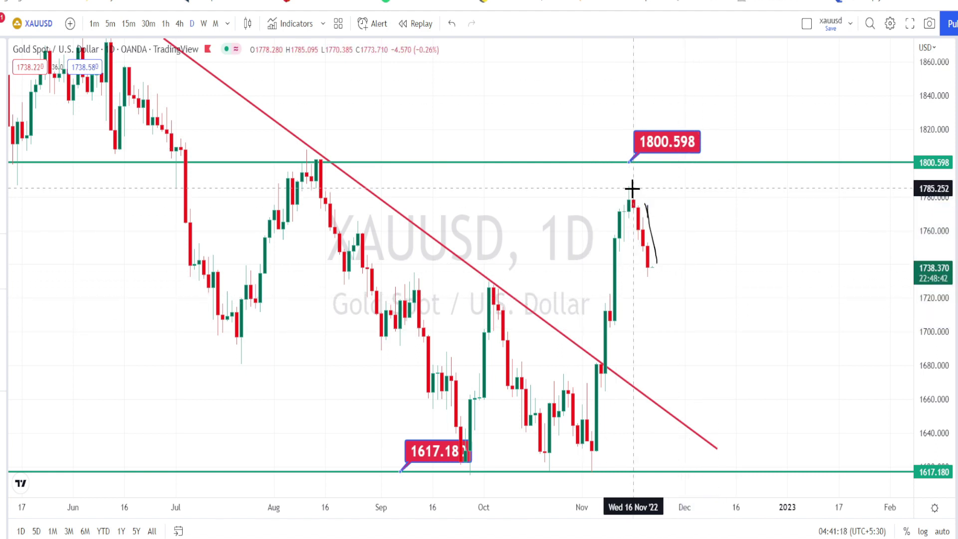
mouse_move(632, 189)
left_mouse_down()
mouse_move(573, 340)
mouse_move(600, 438)
mouse_move(632, 192)
mouse_move(661, 262)
mouse_move(655, 268)
mouse_move(669, 274)
mouse_move(680, 229)
left_mouse_up()
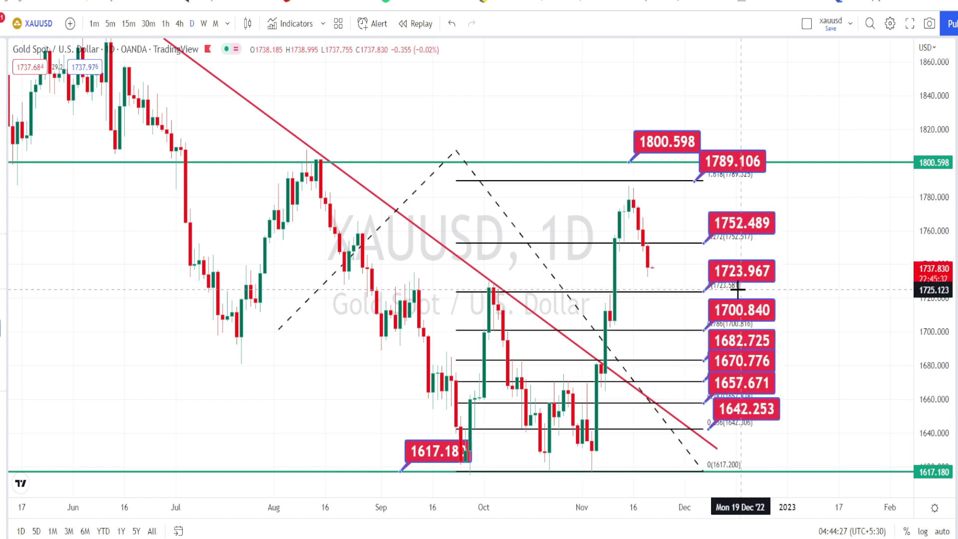
- Brush a downward arrow from the latest candle and mark the support labels from 1723.967 down to 1617.180 with circles and underlines
mouse_move(718, 289)
left_mouse_down()
mouse_move(704, 265)
mouse_move(742, 250)
mouse_move(752, 262)
mouse_move(746, 287)
left_mouse_up()
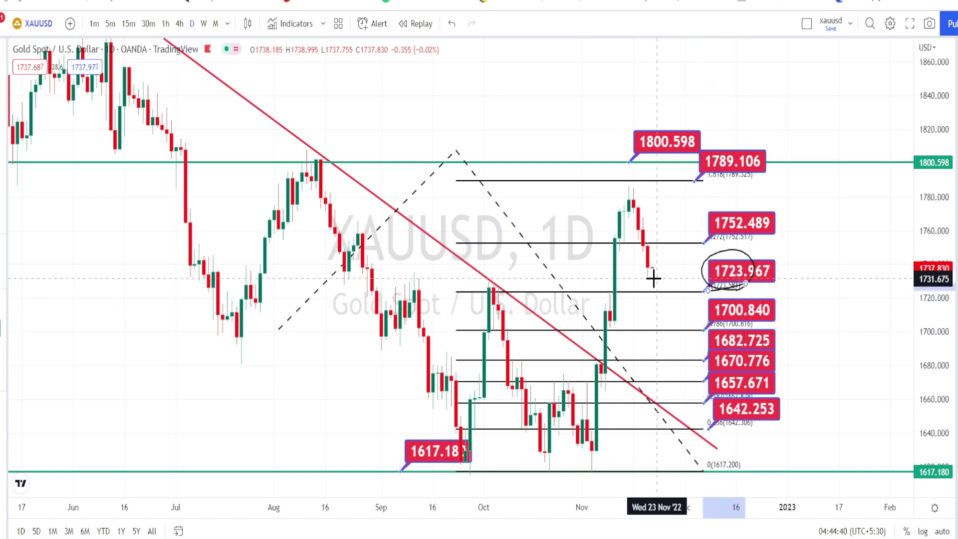
mouse_move(652, 273)
left_mouse_down()
mouse_move(672, 341)
mouse_move(680, 320)
left_mouse_up()
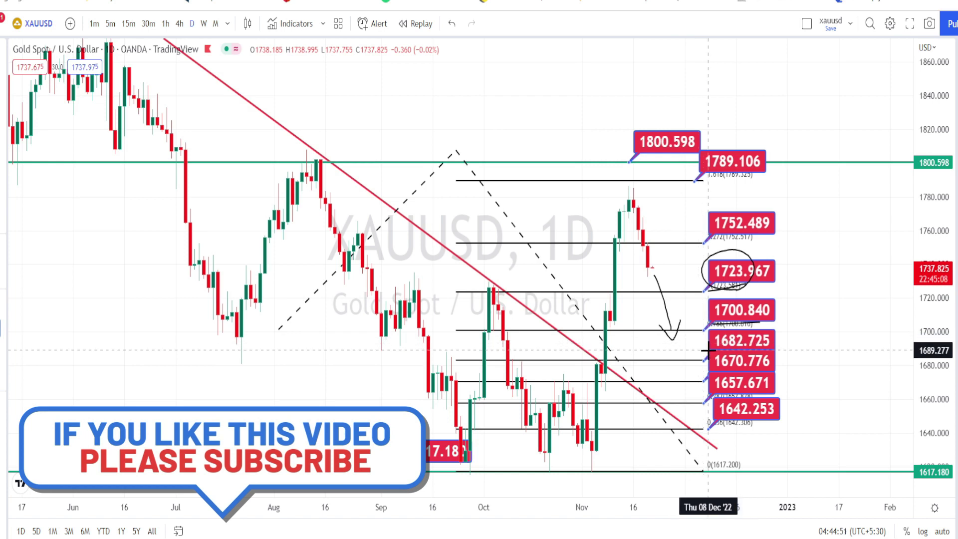
mouse_move(742, 346)
left_mouse_down()
mouse_move(712, 330)
mouse_move(713, 349)
left_mouse_up()
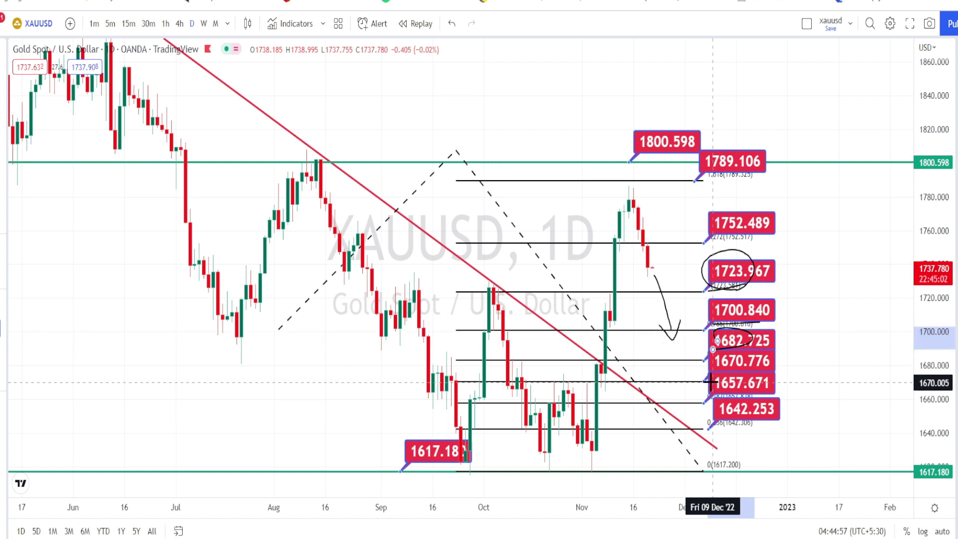
left_click(708, 374)
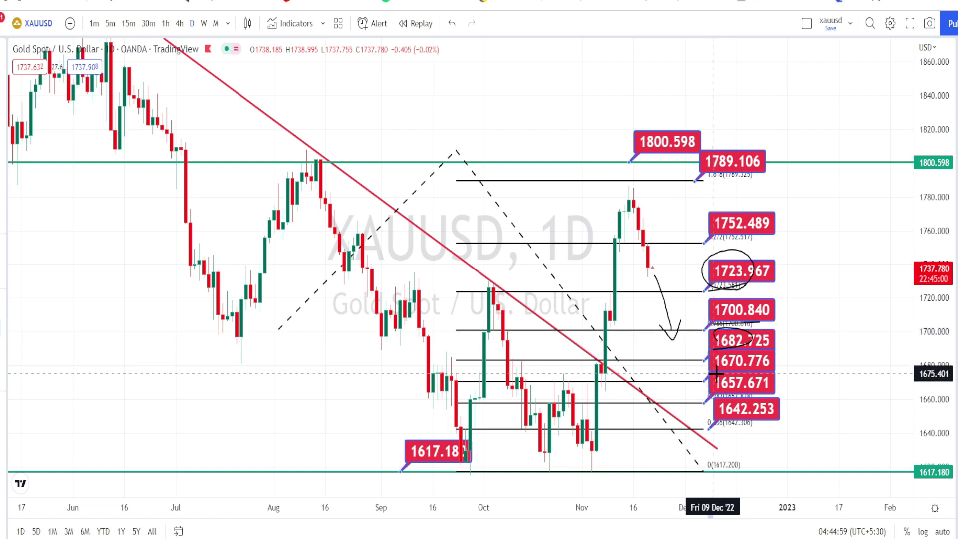
mouse_move(735, 373)
left_mouse_down()
mouse_move(759, 370)
mouse_move(765, 386)
left_mouse_up()
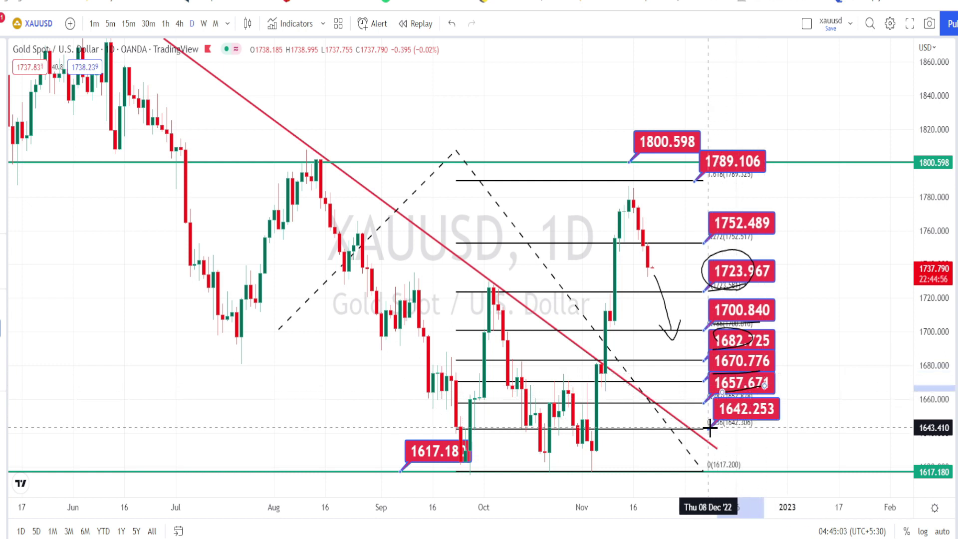
left_click_drag(711, 428, 750, 428)
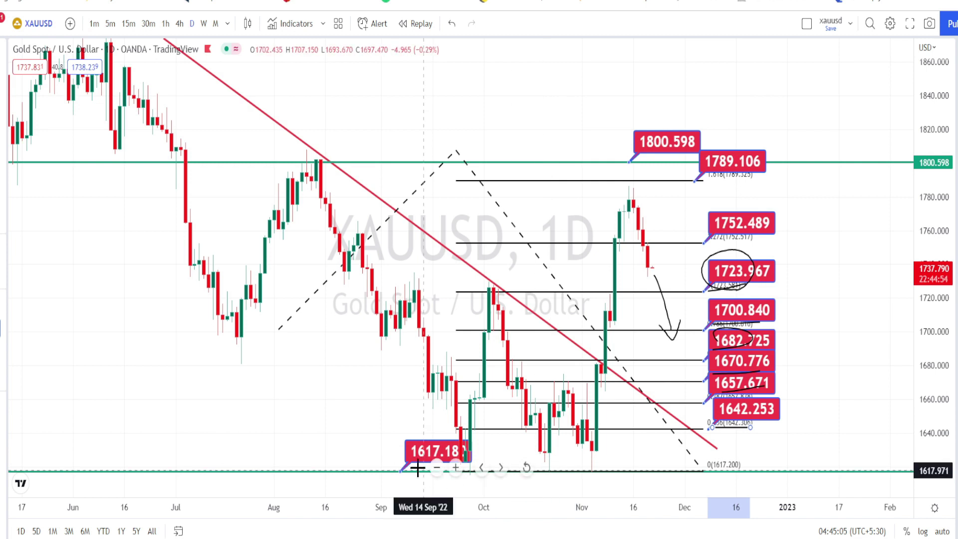
mouse_move(418, 468)
left_mouse_down()
mouse_move(467, 455)
mouse_move(433, 438)
left_mouse_up()
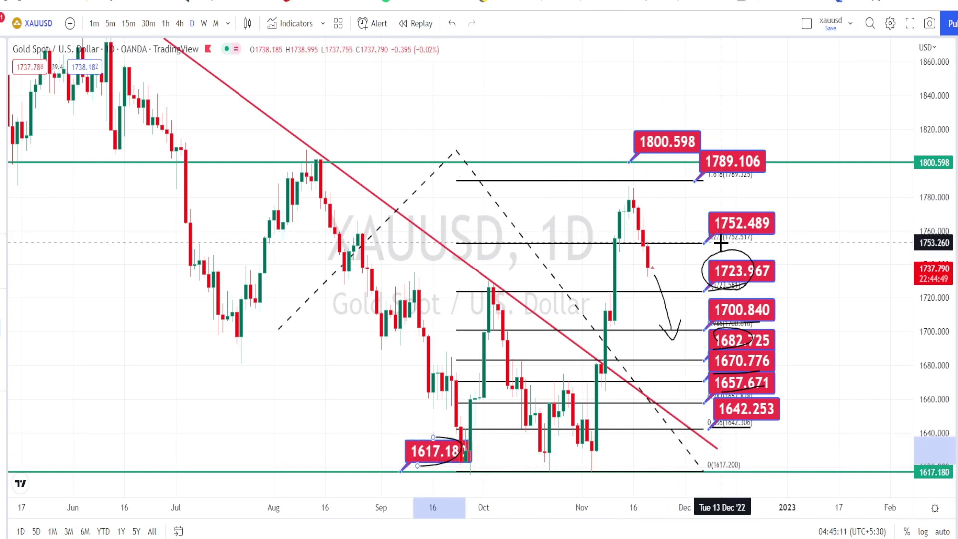
- Circle the resistance labels 1752.489, 1789.106 and 1800.598, and brush upward arrows toward the two highest levels
mouse_move(711, 241)
left_mouse_down()
mouse_move(727, 246)
mouse_move(759, 232)
mouse_move(734, 208)
mouse_move(708, 210)
mouse_move(713, 242)
left_mouse_up()
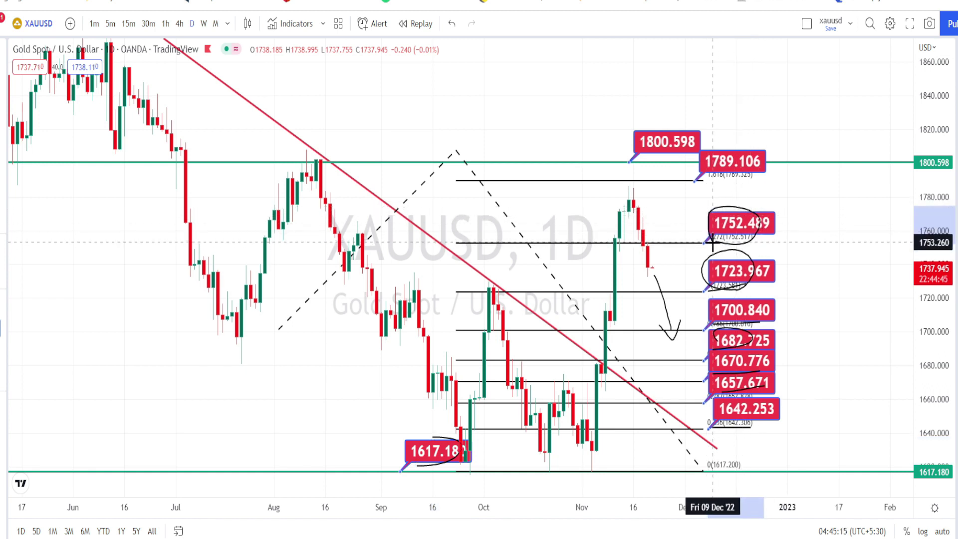
mouse_move(655, 291)
left_mouse_down()
mouse_move(642, 280)
mouse_move(666, 255)
mouse_move(686, 183)
mouse_move(671, 197)
mouse_move(684, 185)
mouse_move(689, 207)
mouse_move(742, 181)
mouse_move(731, 148)
mouse_move(672, 157)
mouse_move(654, 170)
left_mouse_up()
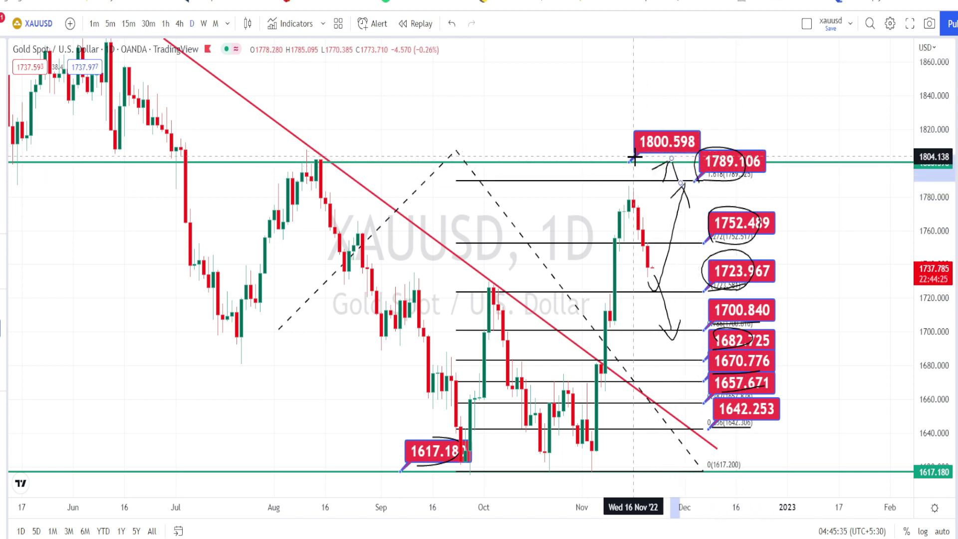
mouse_move(639, 156)
left_mouse_down()
mouse_move(676, 128)
mouse_move(647, 127)
left_mouse_up()
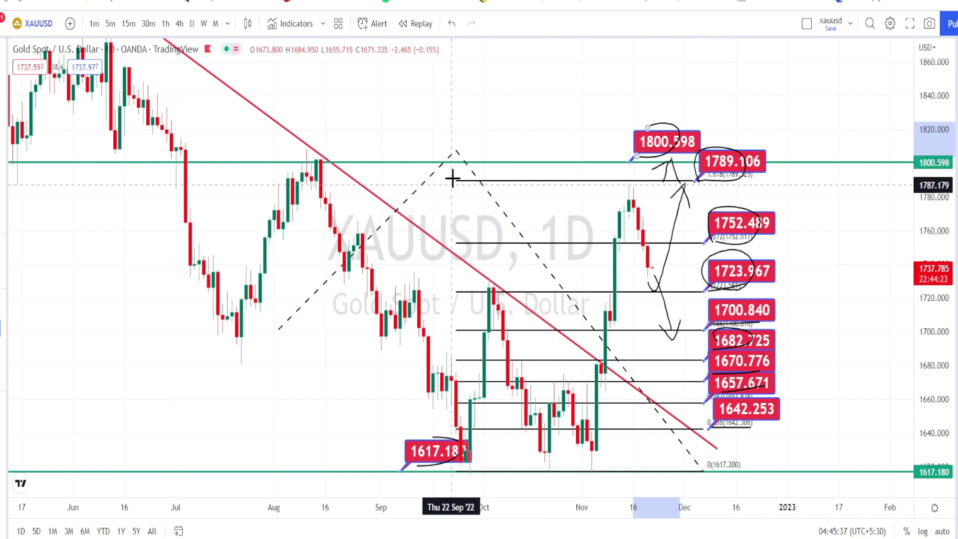
mouse_move(458, 163)
left_mouse_down()
mouse_move(478, 180)
mouse_move(511, 162)
mouse_move(525, 182)
mouse_move(557, 163)
mouse_move(567, 176)
mouse_move(593, 163)
mouse_move(605, 180)
mouse_move(623, 164)
mouse_move(638, 176)
left_mouse_up()
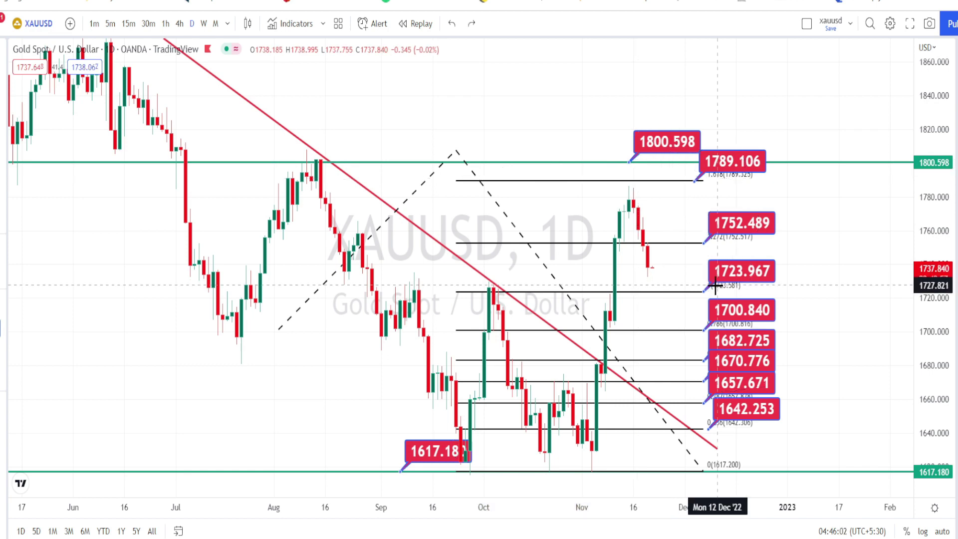
- Circle the 1723.967 label and early-October high, trace the W shape from mid-August to mid-November, and brush a downward stroke from the latest candle
mouse_move(754, 263)
left_mouse_down()
mouse_move(731, 255)
mouse_move(709, 272)
mouse_move(711, 289)
left_mouse_up()
mouse_move(469, 288)
left_mouse_down()
mouse_move(488, 274)
mouse_move(502, 286)
mouse_move(472, 283)
left_mouse_up()
mouse_move(314, 159)
left_mouse_down()
mouse_move(462, 462)
mouse_move(484, 287)
mouse_move(562, 453)
mouse_move(606, 299)
mouse_move(629, 160)
left_mouse_up()
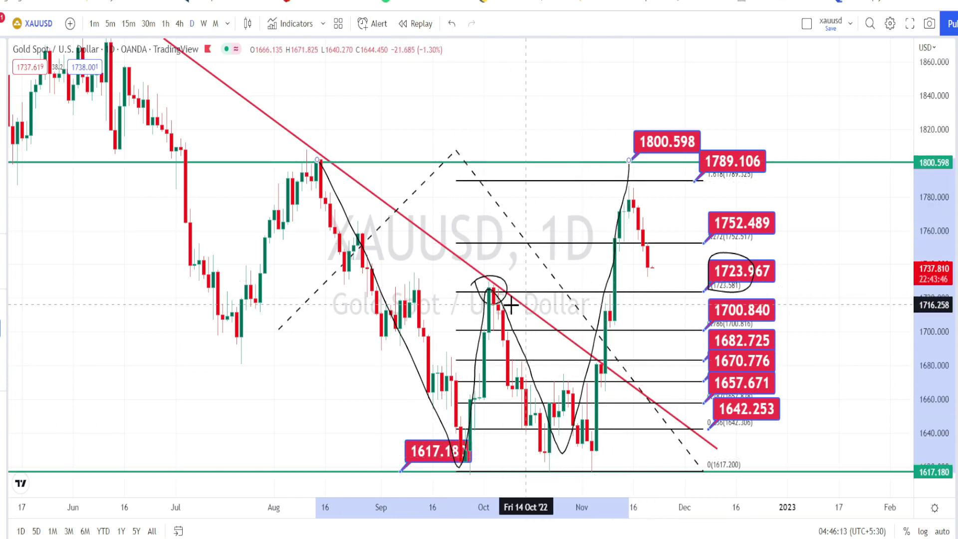
left_click(486, 280)
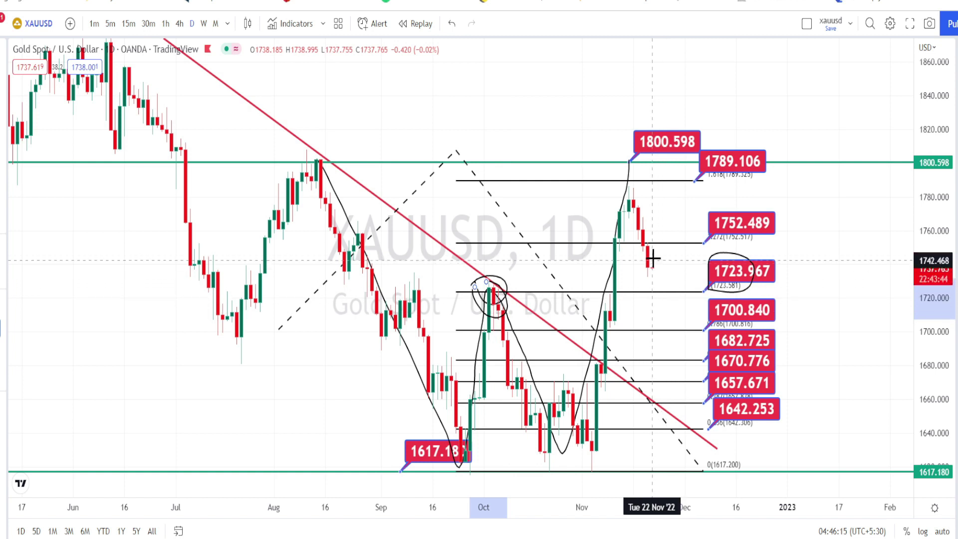
left_click_drag(651, 256, 664, 329)
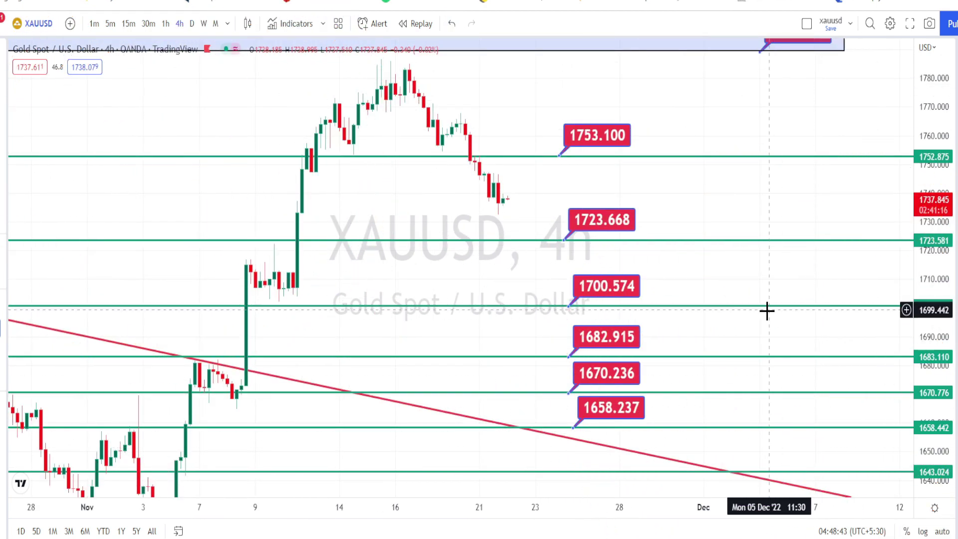
- Draw a head-and-shoulders pattern from the 8 November low, over the three November peaks with its neckline near 1752, ending at the 1682.915 level
left_click(241, 398)
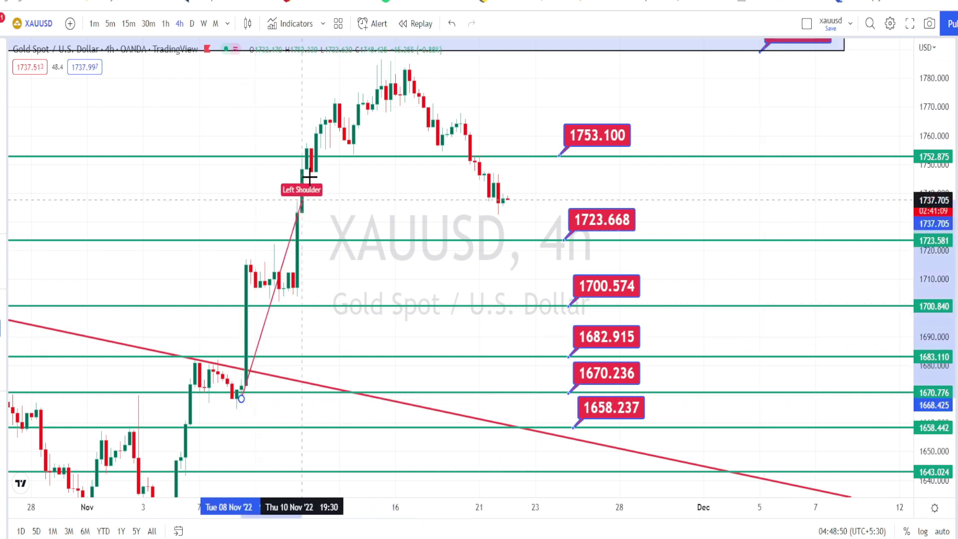
left_click(330, 105)
left_click(354, 157)
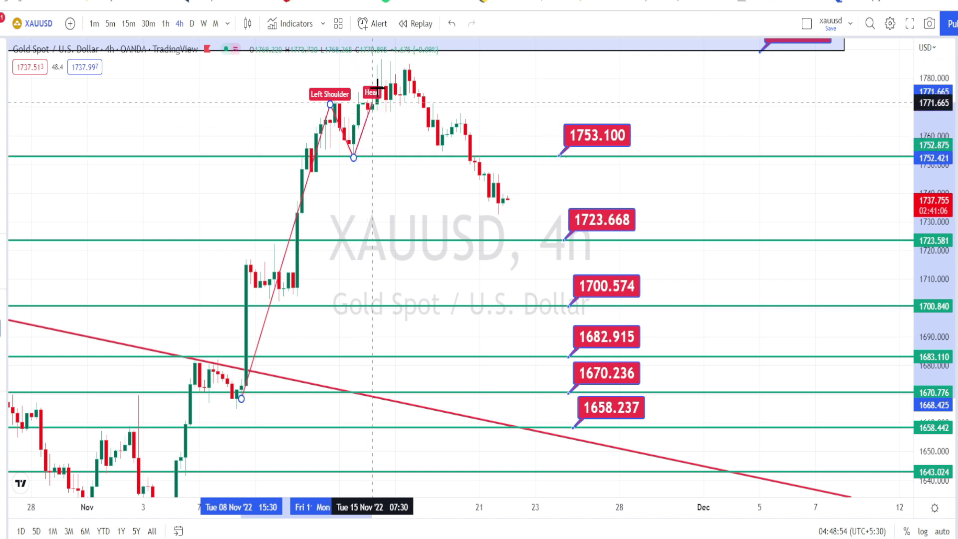
left_click(391, 56)
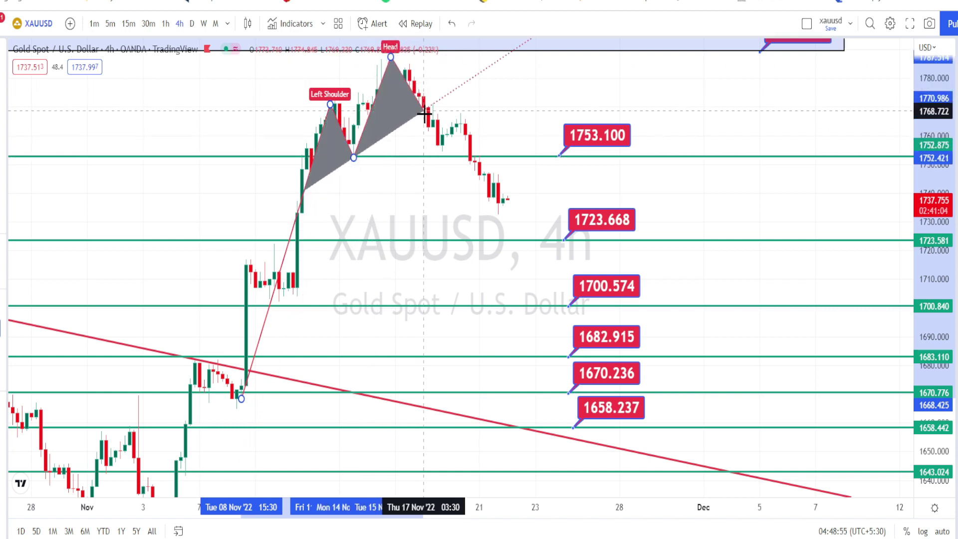
left_click(441, 158)
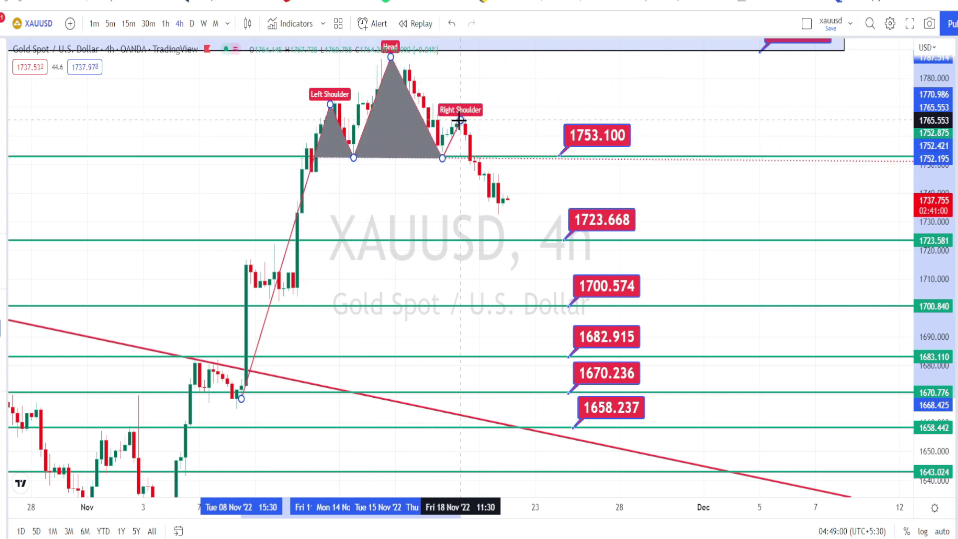
left_click(461, 121)
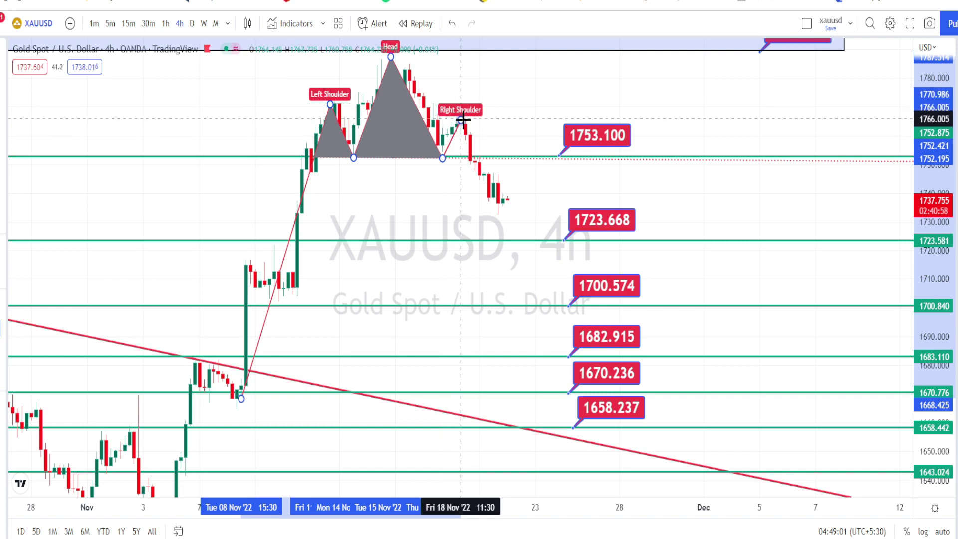
left_click(480, 158)
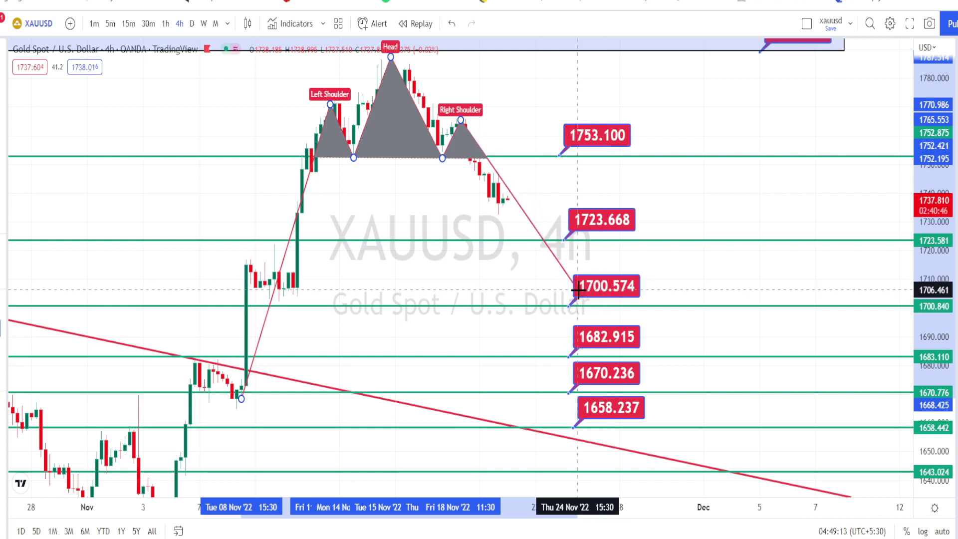
left_click(563, 355)
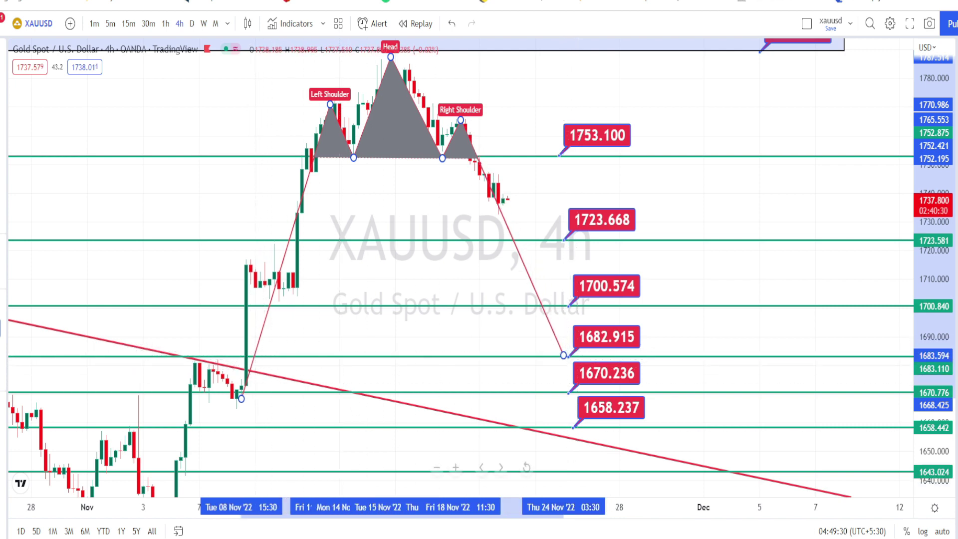
left_click(620, 241)
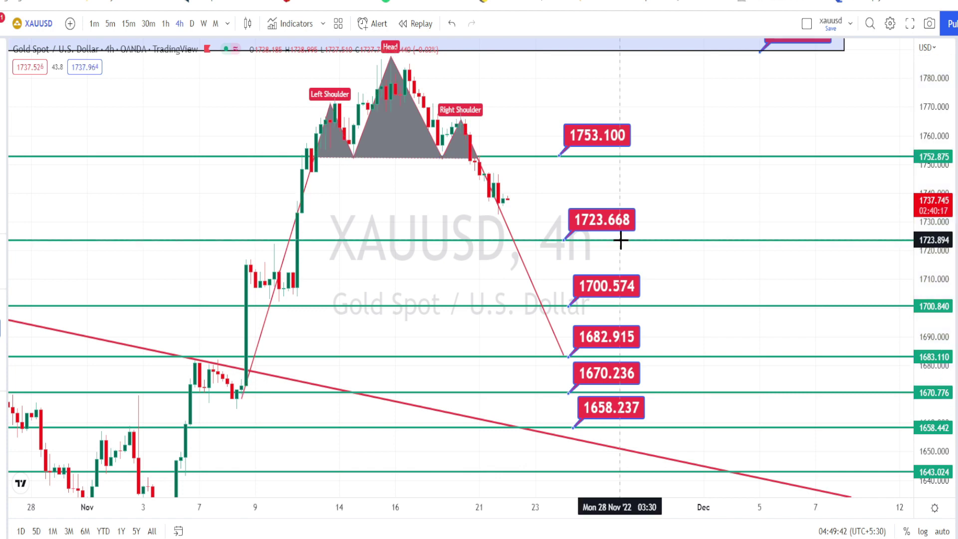
- Circle the 1723.668 label and the pattern's crossing with that level, and brush a downward stroke from the crossing
mouse_move(620, 240)
left_mouse_down()
mouse_move(585, 234)
mouse_move(566, 208)
mouse_move(619, 202)
mouse_move(607, 244)
left_mouse_up()
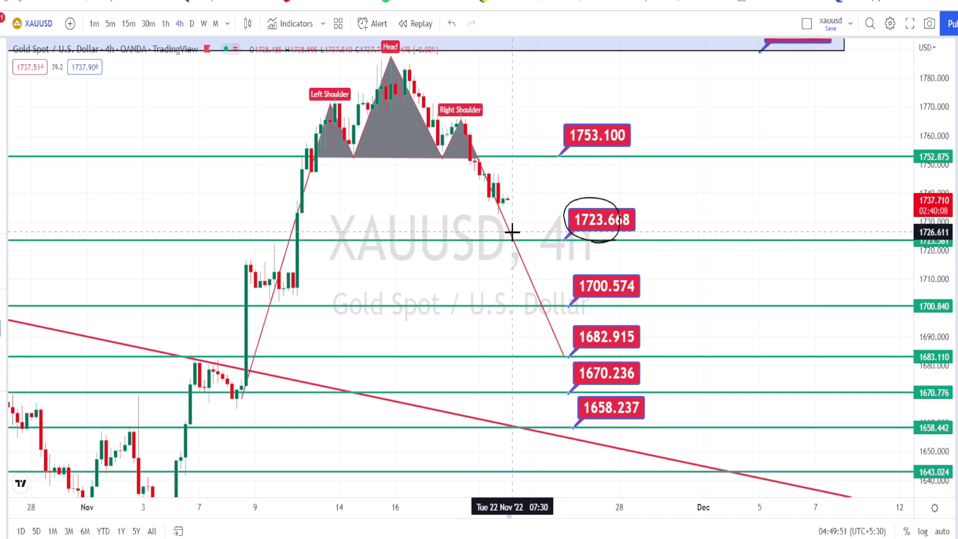
left_click_drag(519, 242, 508, 233)
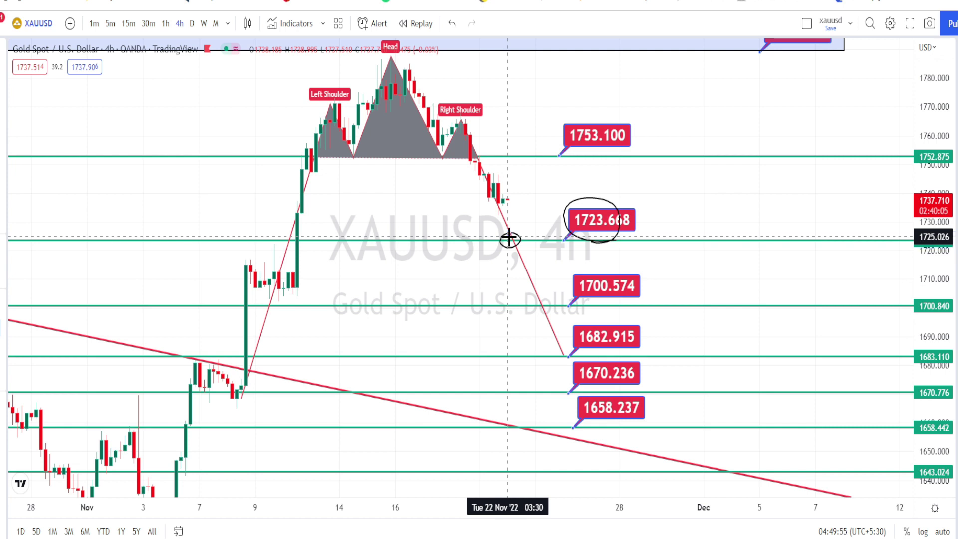
left_click_drag(509, 238, 525, 299)
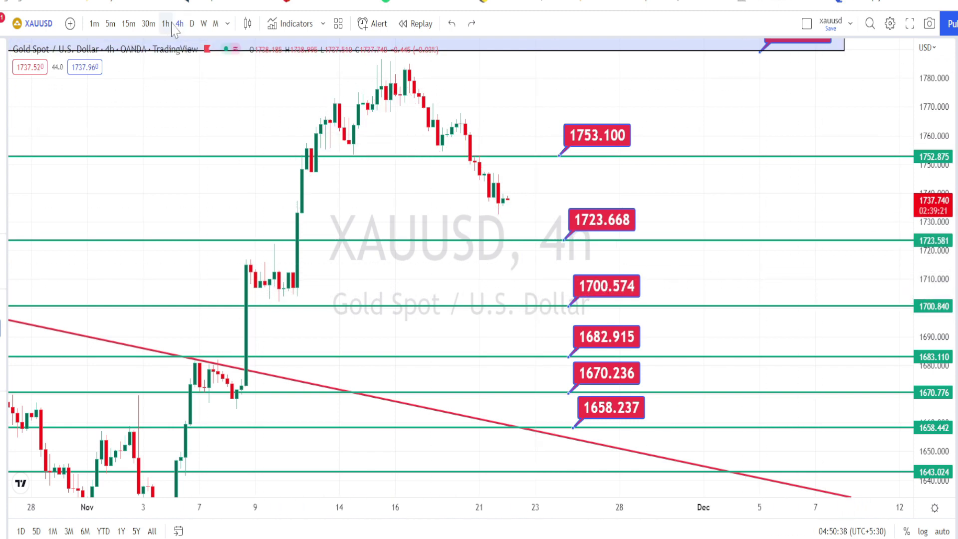
- Switch to the 1-hour chart and draw a descending trend line from the 16 November high past the 18 November high to about 24 November
left_click(166, 23)
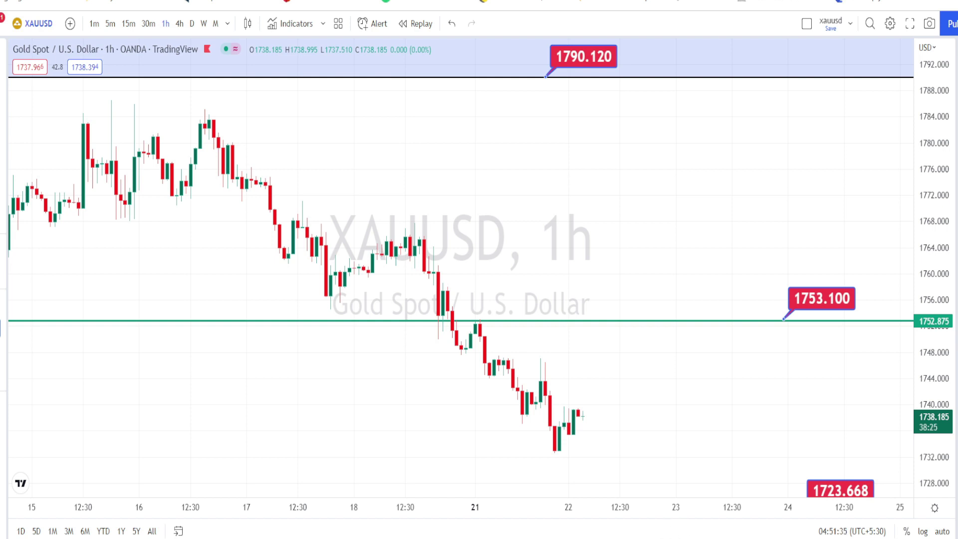
left_click(213, 121)
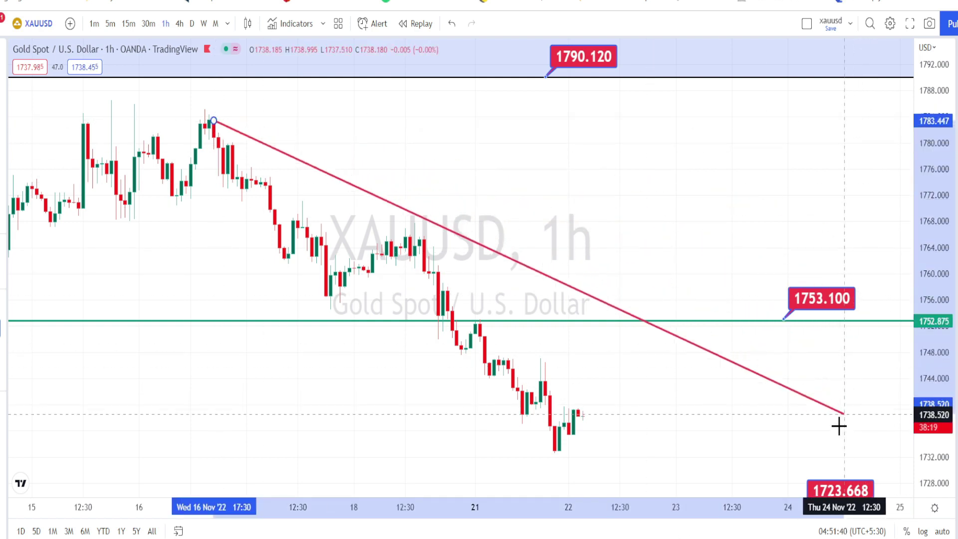
left_click(831, 460)
- Draw an arrowed zigzag path along the decline from the 16 November high, rebounding to the trend line near 1747.267 and falling to the 1723.668 level
left_click(268, 67)
left_click(386, 264)
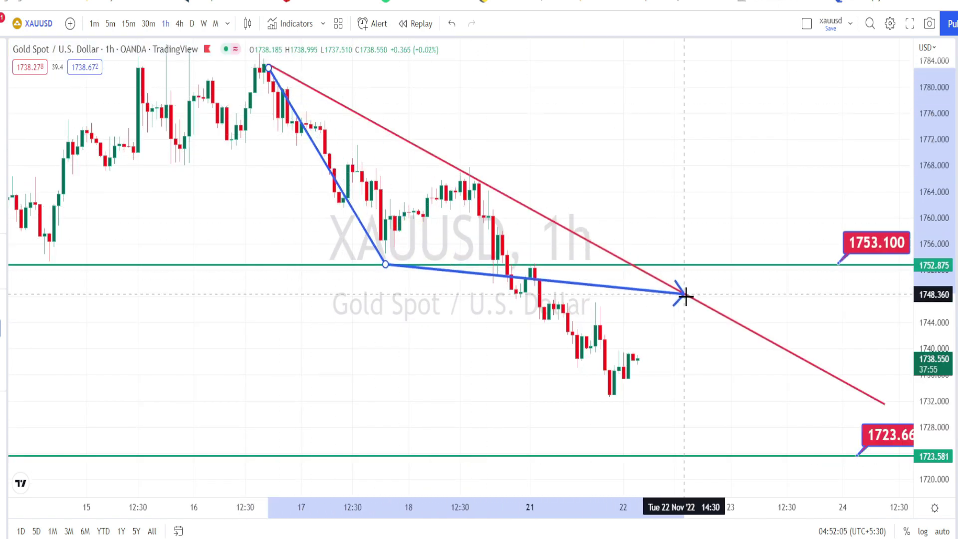
left_click(472, 174)
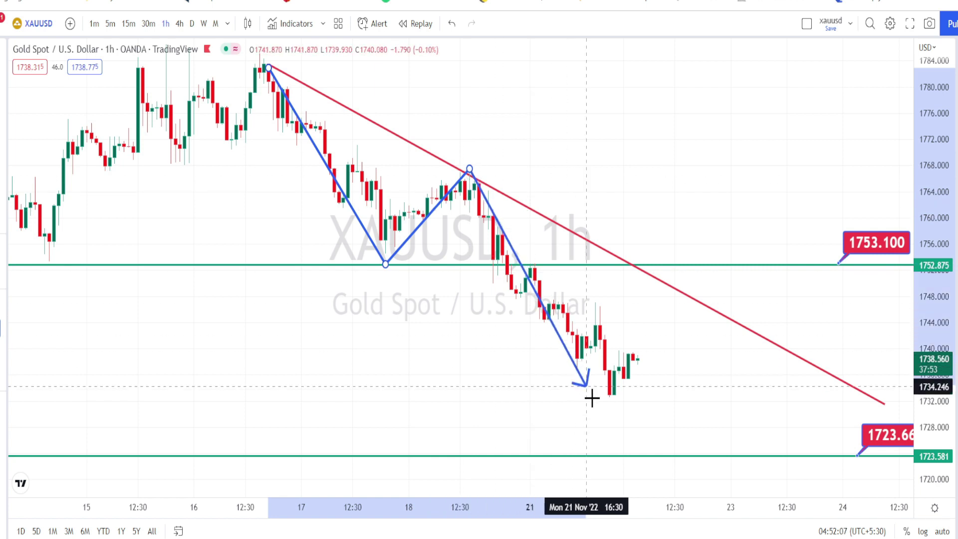
left_click(610, 394)
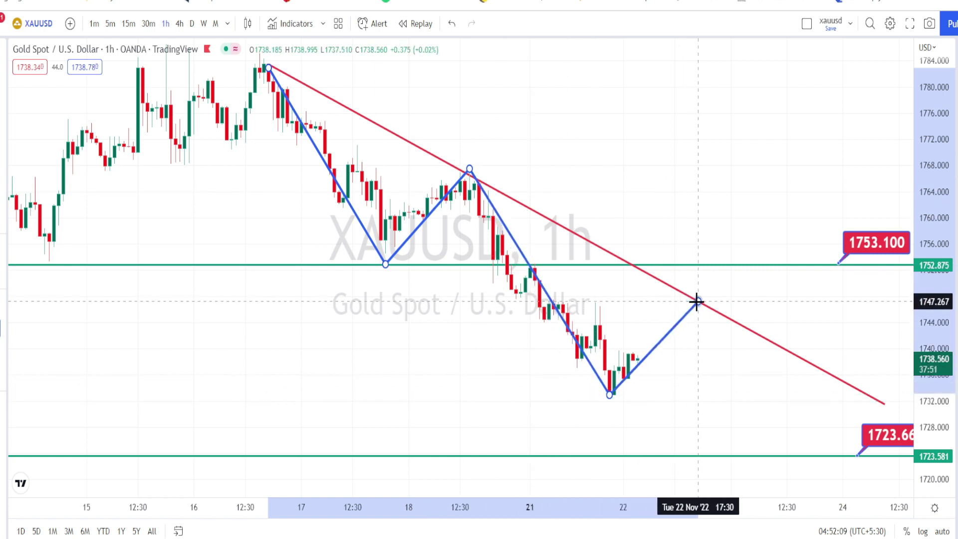
left_click(698, 302)
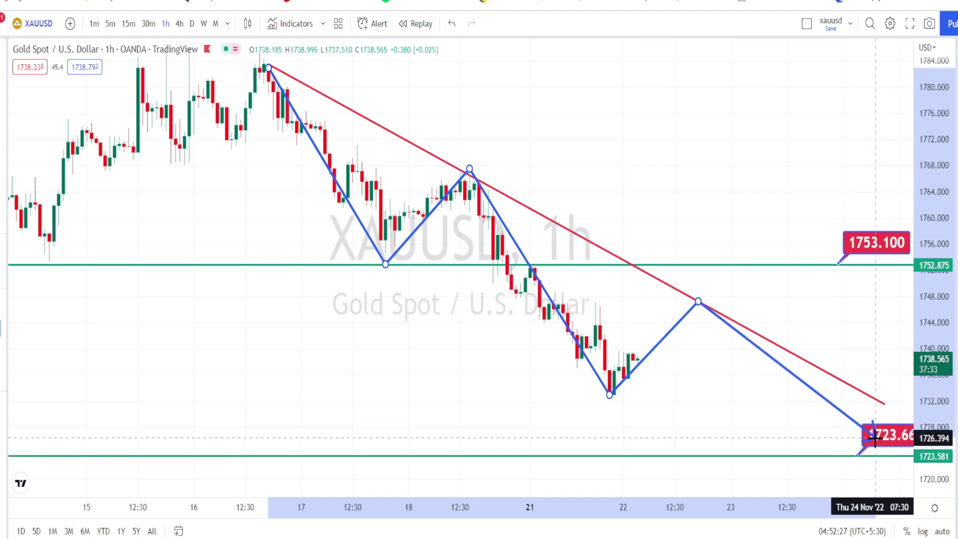
left_click(722, 457)
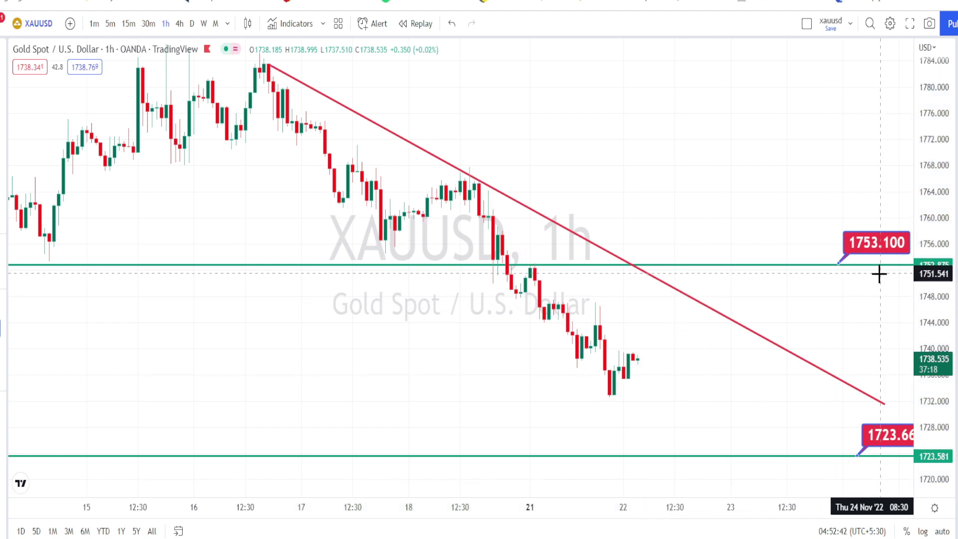
- Circle and underline the 1753.100 label, brush an upward arrow above that level, and circle three spots along the descending trend line
mouse_move(872, 275)
left_mouse_down()
mouse_move(837, 246)
mouse_move(876, 216)
mouse_move(875, 270)
mouse_move(850, 271)
mouse_move(878, 255)
left_mouse_up()
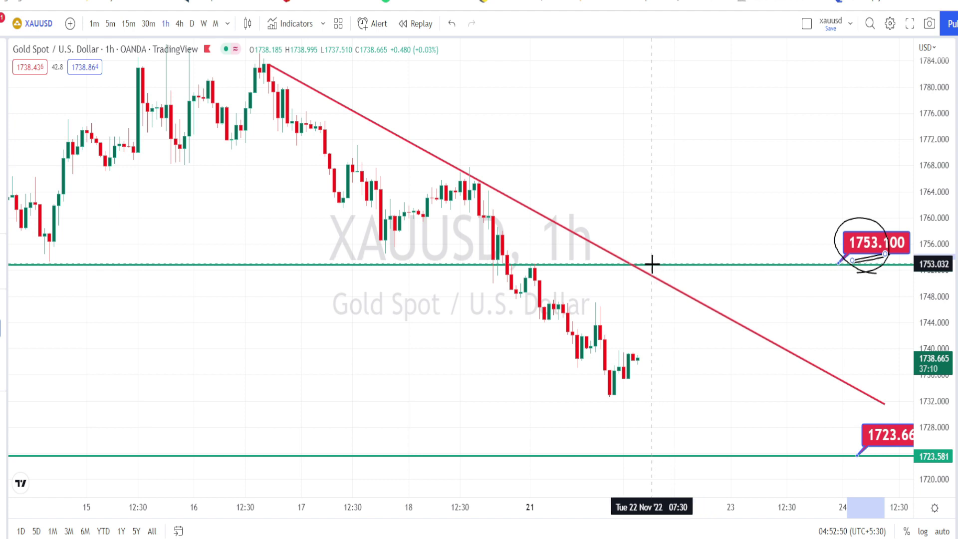
mouse_move(651, 263)
left_mouse_down()
mouse_move(656, 216)
mouse_move(649, 225)
mouse_move(654, 216)
mouse_move(671, 232)
left_mouse_up()
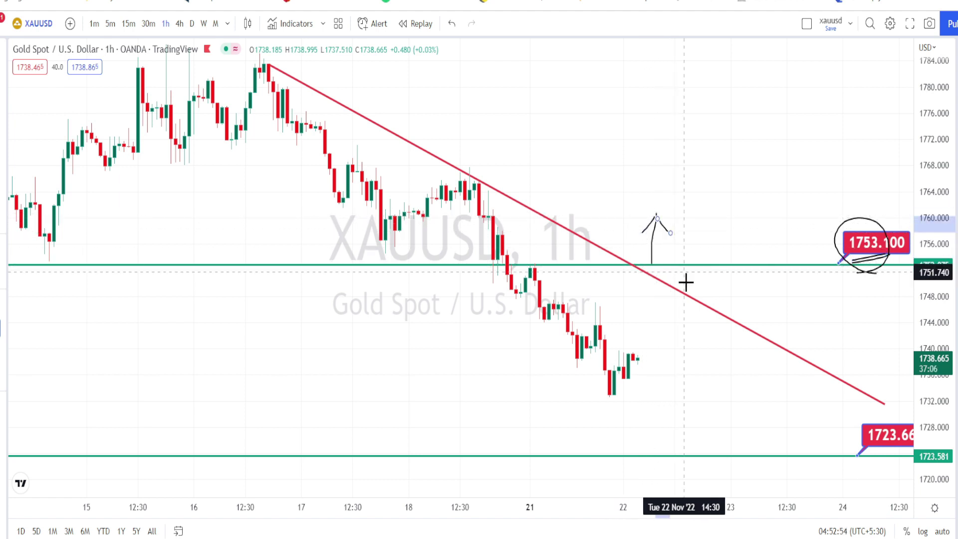
mouse_move(685, 284)
left_mouse_down()
mouse_move(665, 312)
mouse_move(690, 280)
left_mouse_up()
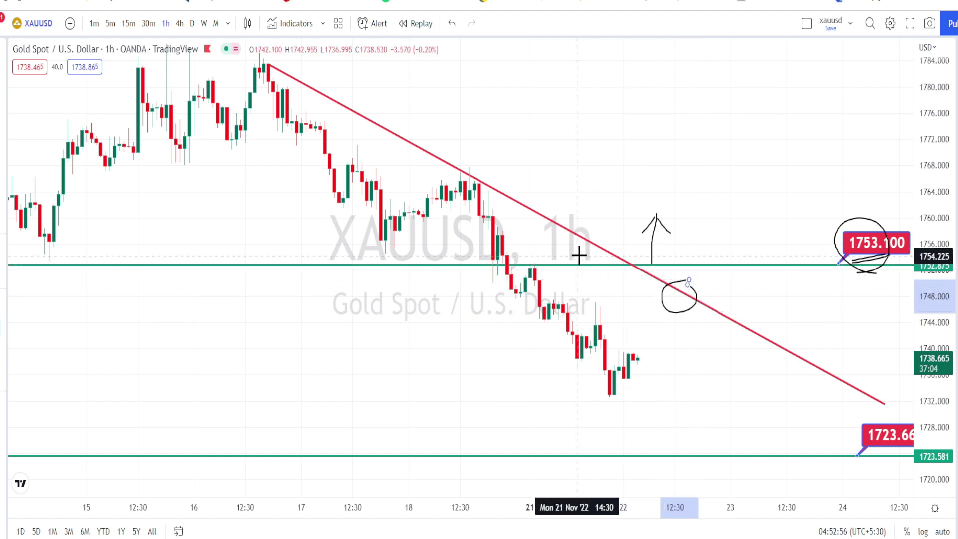
mouse_move(581, 225)
left_mouse_down()
mouse_move(606, 259)
mouse_move(580, 227)
left_mouse_up()
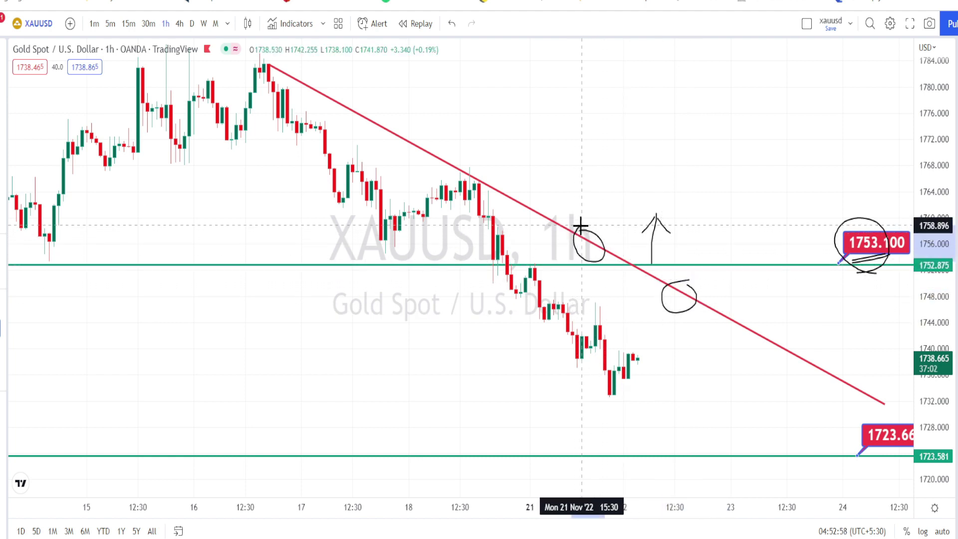
mouse_move(492, 178)
left_mouse_down()
mouse_move(505, 195)
mouse_move(489, 192)
left_mouse_up()
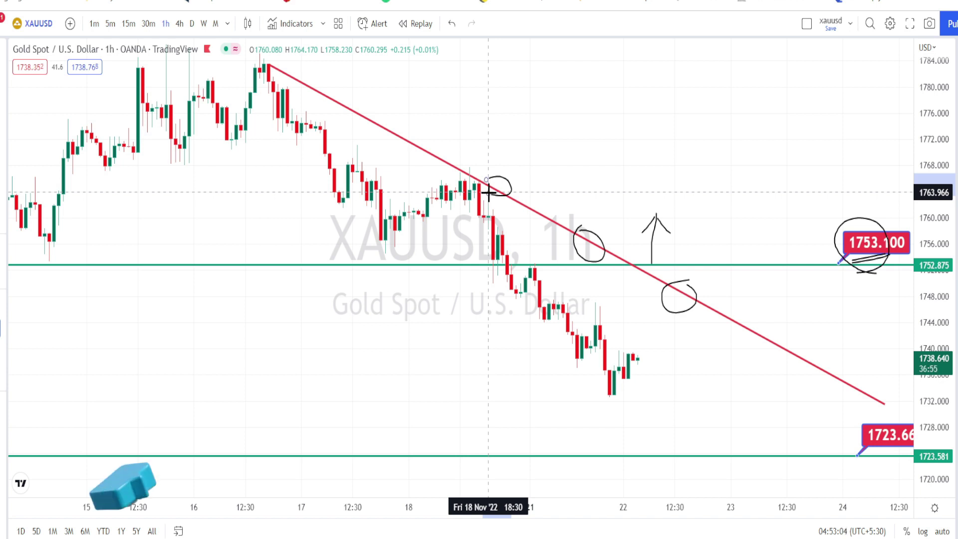
- Undo the latest freehand circles and arrow strokes around the descending trend line
left_click(452, 25)
left_click(452, 25)
left_click(452, 25)
left_click(452, 25)
left_click(452, 25)
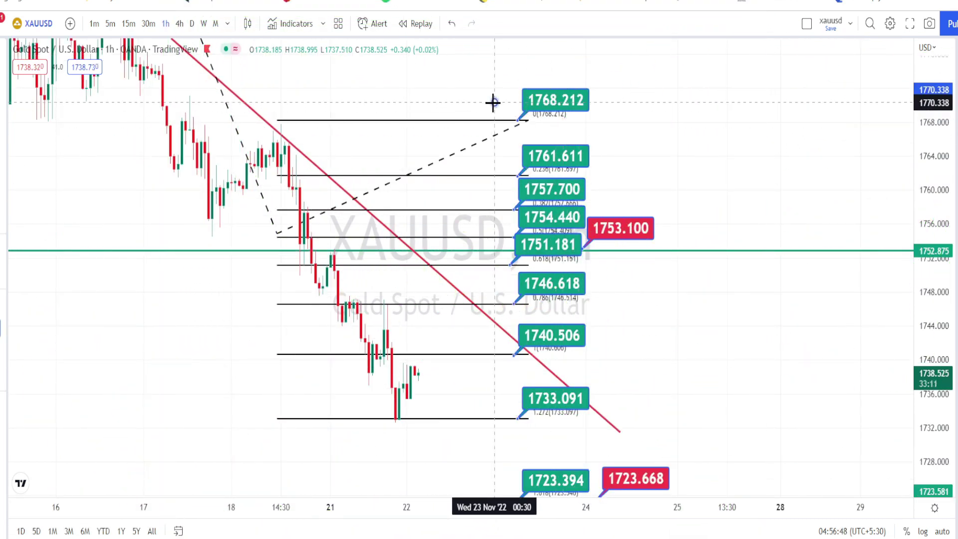
- Draw two near-vertical lines, one on each side of the green Fibonacci price labels from 1768.212 down to 1723.394
left_click_drag(493, 102, 502, 492)
left_click_drag(597, 467, 597, 102)
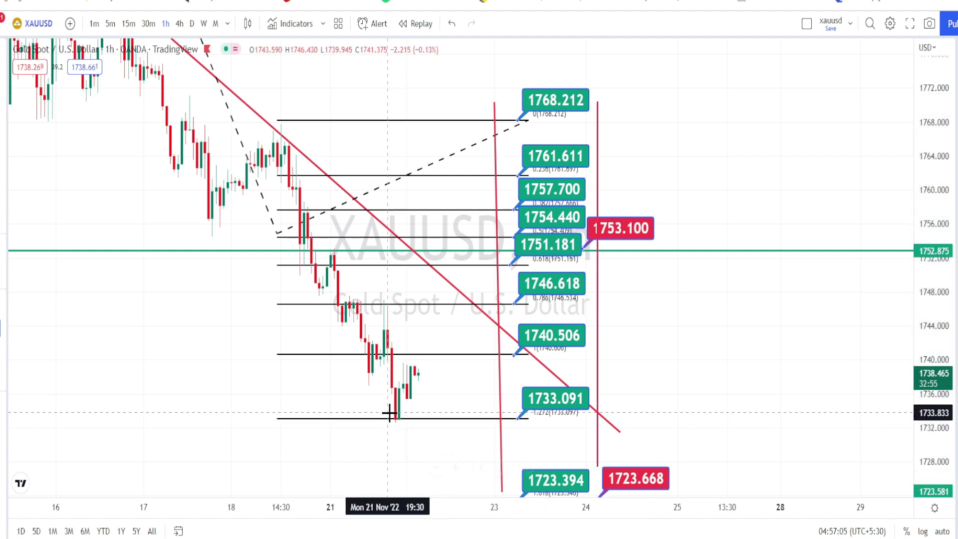
- Circle the 21 November low and the 1733.091 and 1740.506 labels, and brush an upward arrow from that low to the 1740.506 level
mouse_move(389, 413)
left_mouse_down()
mouse_move(406, 422)
mouse_move(388, 421)
left_mouse_up()
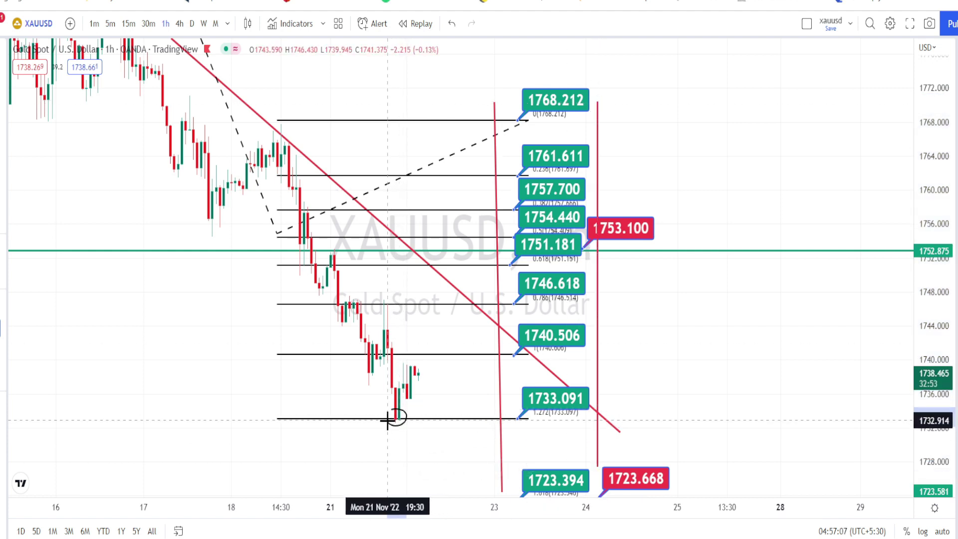
mouse_move(528, 413)
left_mouse_down()
mouse_move(549, 380)
mouse_move(529, 412)
left_mouse_up()
mouse_move(397, 419)
left_mouse_down()
mouse_move(441, 359)
mouse_move(459, 357)
mouse_move(449, 375)
left_mouse_up()
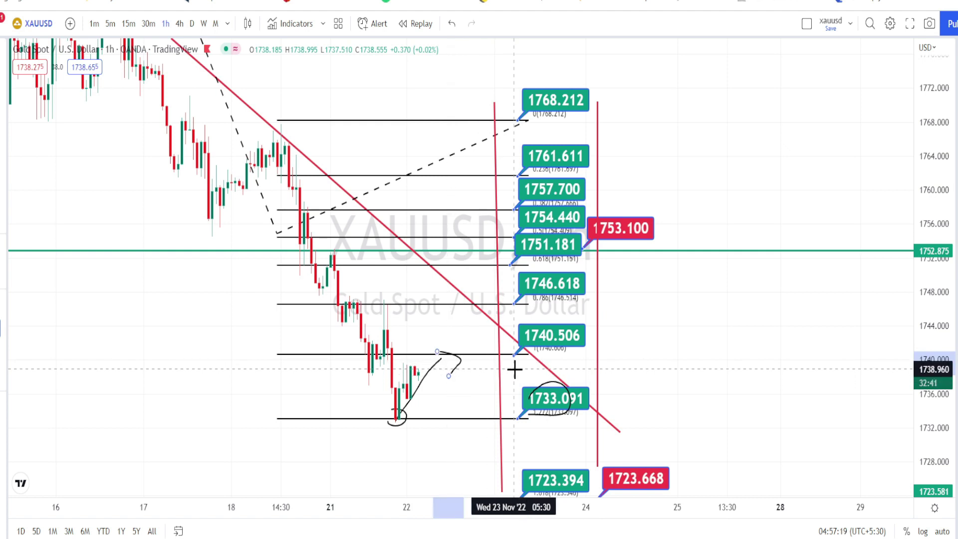
mouse_move(519, 354)
left_mouse_down()
mouse_move(549, 353)
mouse_move(565, 335)
mouse_move(537, 325)
left_mouse_up()
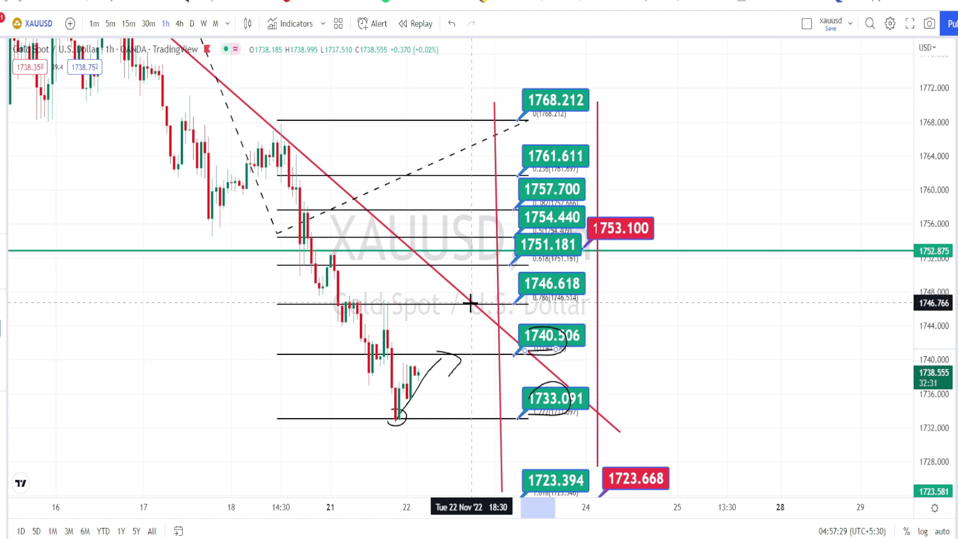
- Circle the trend line's crossing with the 1746.618 level twice, and brush a downward arrow along the trend line toward it
mouse_move(482, 302)
left_mouse_down()
mouse_move(487, 314)
mouse_move(470, 302)
left_mouse_up()
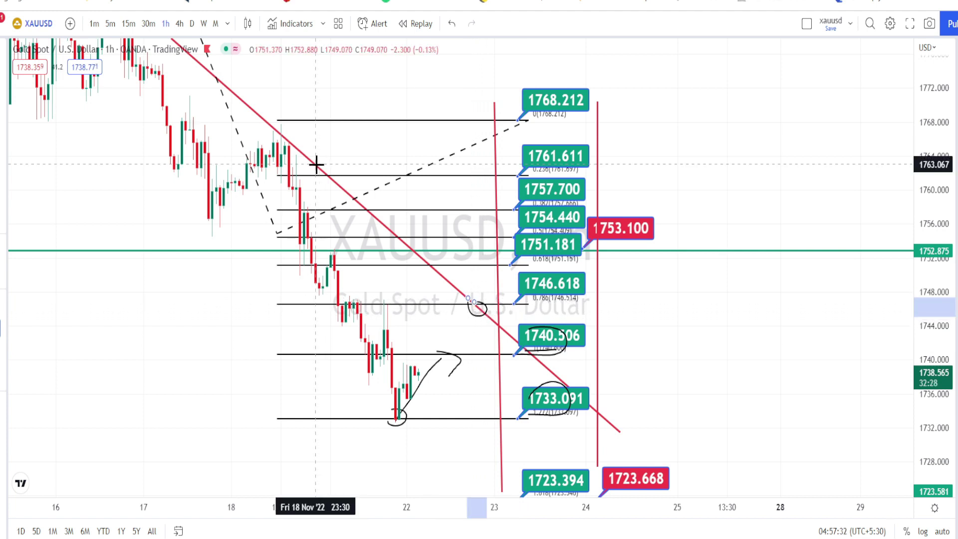
mouse_move(318, 168)
left_mouse_down()
mouse_move(453, 302)
mouse_move(457, 261)
left_mouse_up()
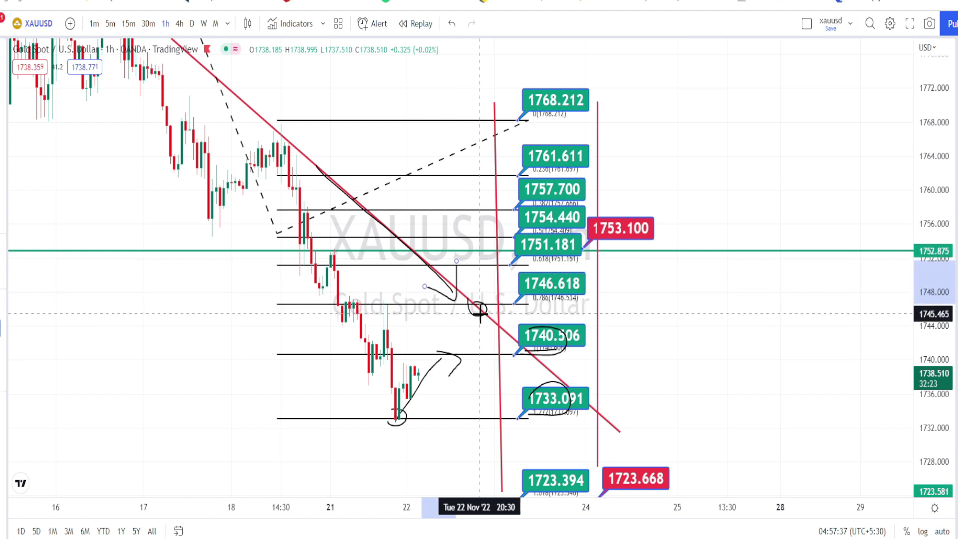
left_click(479, 298)
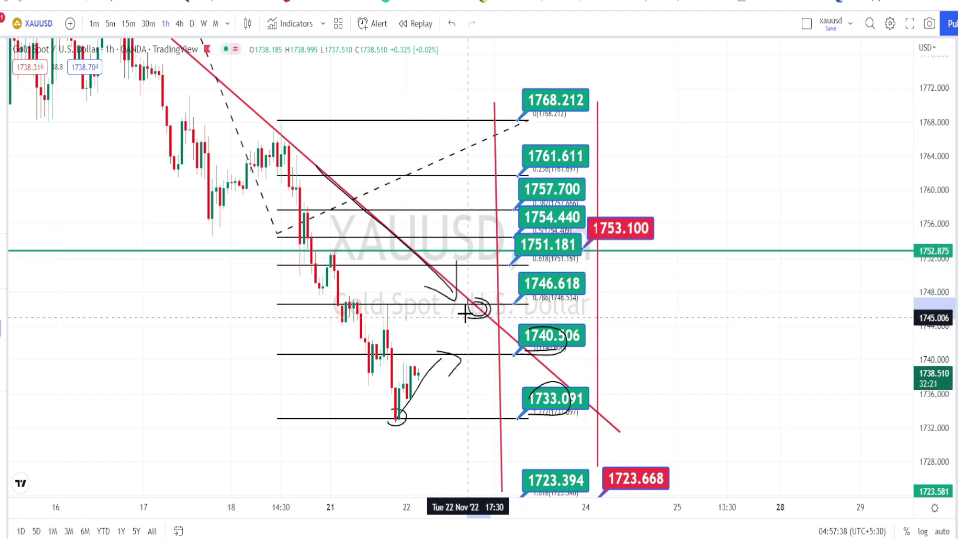
left_click(465, 312)
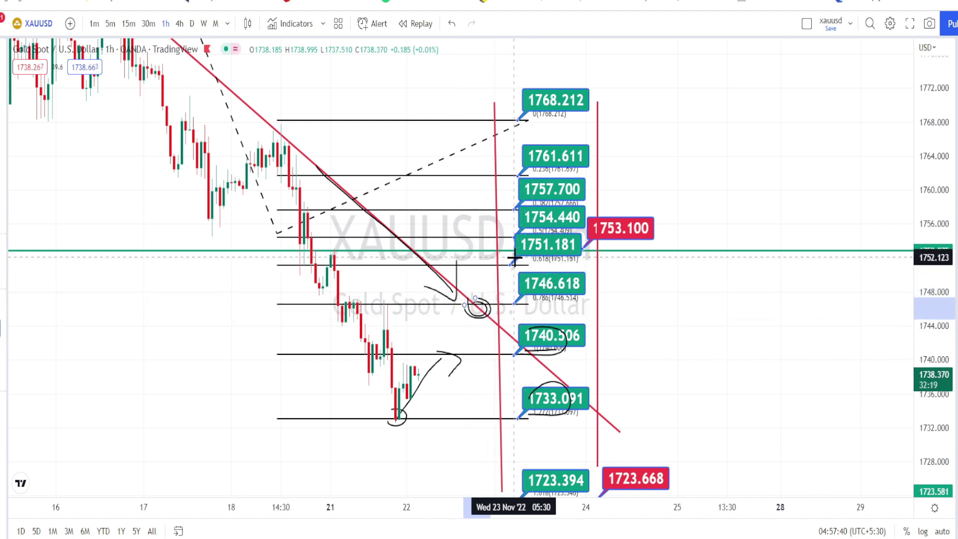
- Circle the 1751.181–1768.212, 1733.091 and 1723.668 labels, and brush a zigzag from the 18 November high via 1733.091 to the trend line's 1746.618 crossing and down
mouse_move(539, 259)
left_mouse_down()
mouse_move(567, 252)
mouse_move(538, 232)
mouse_move(557, 228)
mouse_move(547, 203)
mouse_move(521, 213)
mouse_move(554, 198)
mouse_move(567, 171)
mouse_move(524, 124)
mouse_move(559, 79)
mouse_move(525, 97)
left_mouse_up()
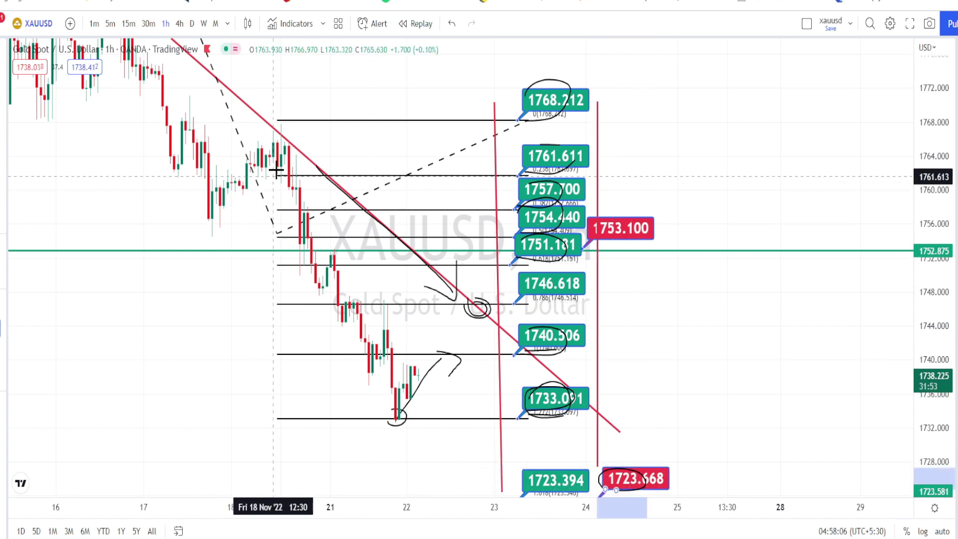
left_click_drag(278, 150, 388, 418)
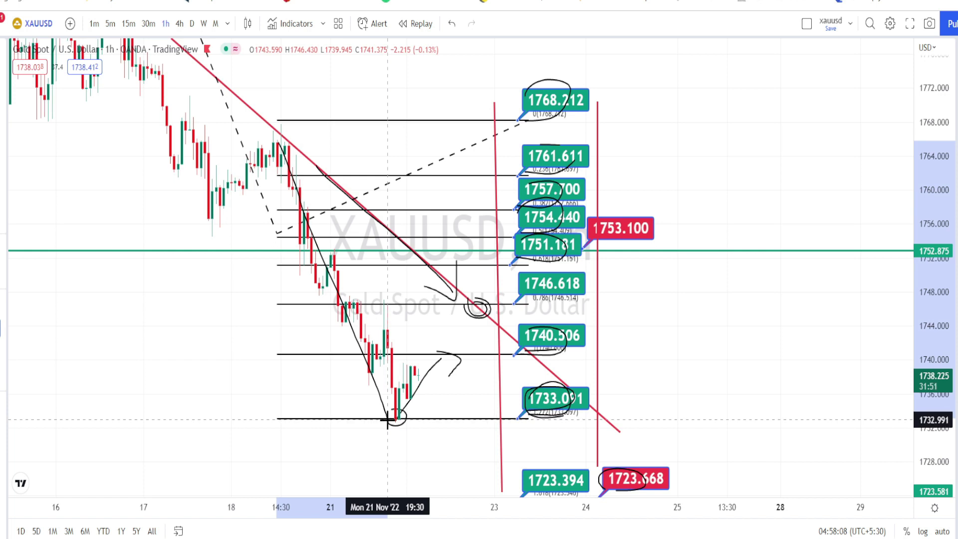
left_click(388, 418)
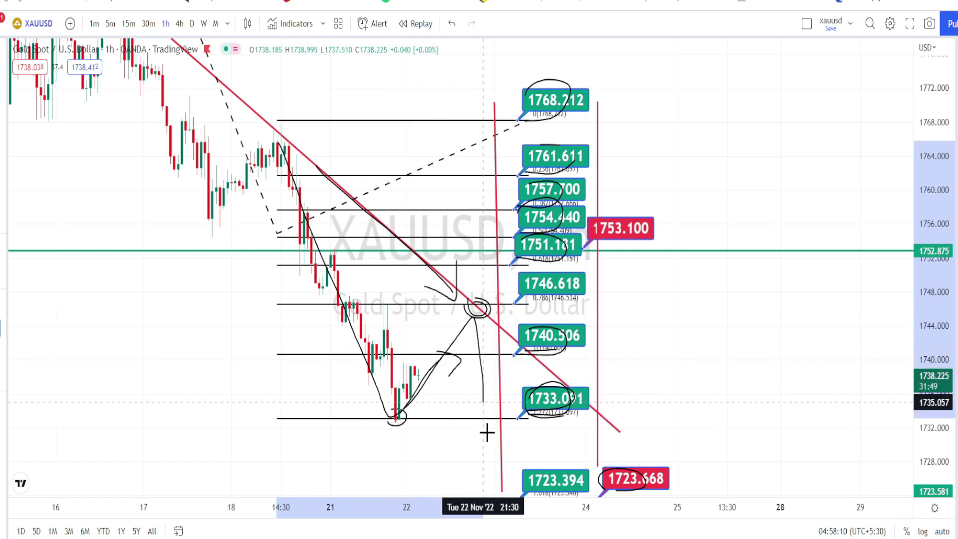
double_click(491, 458)
mouse_move(464, 305)
left_mouse_down()
mouse_move(492, 302)
mouse_move(471, 318)
left_mouse_up()
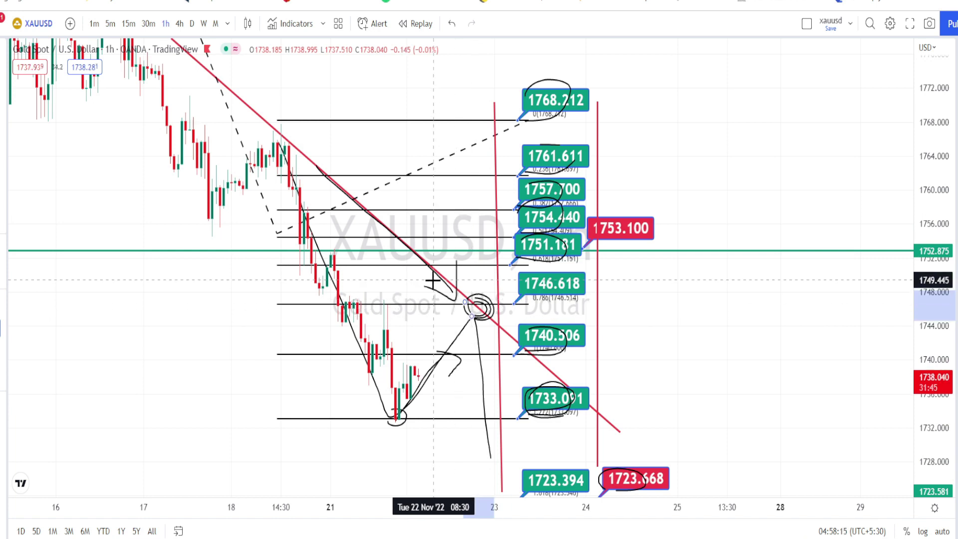
- Undo the latest freehand strokes on the 1-hour chart
left_click(452, 23)
left_click(452, 23)
left_click(453, 23)
left_click(452, 24)
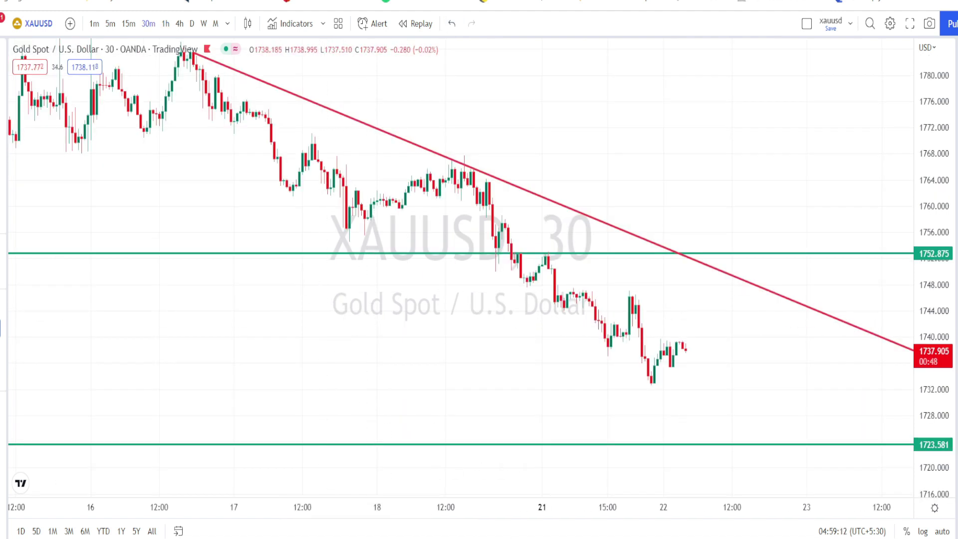
- Draw a trend line under the lows on the 30-minute chart, from the 16 November low at 1771.122 to just below the 1723.581 support
left_click(140, 134)
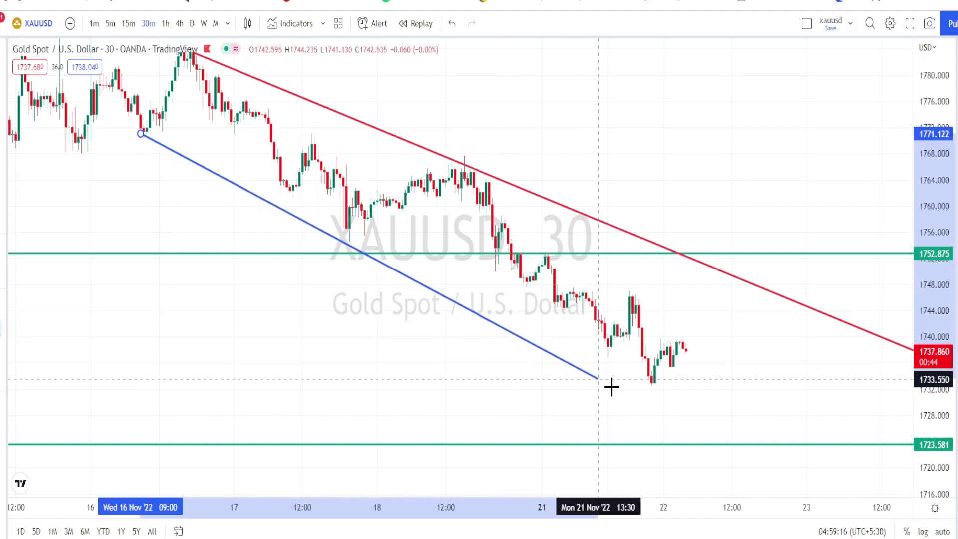
left_click(788, 454)
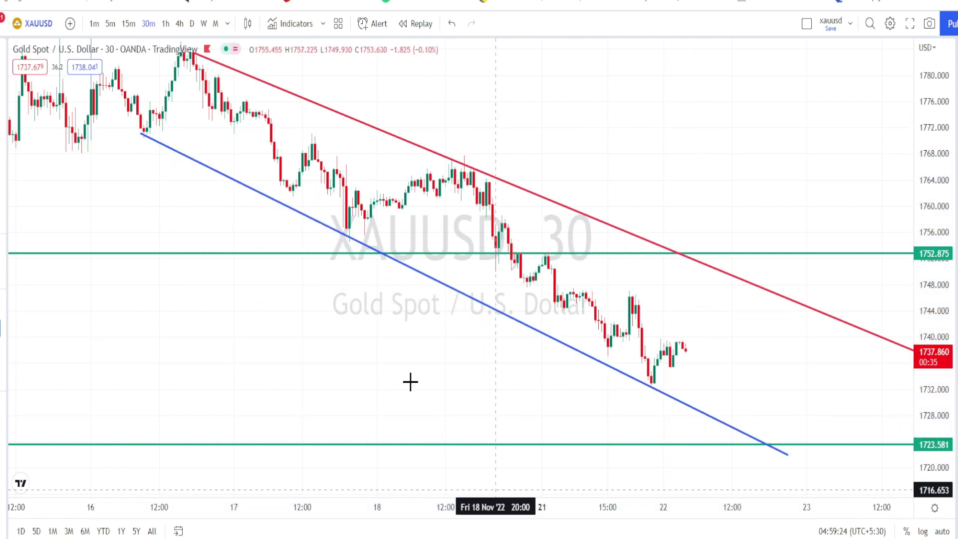
- Draw a zigzag path between the red and blue trend lines from the 16 November high, through both swing lows, ending at the 1723.581 support
left_click(205, 64)
left_click(349, 242)
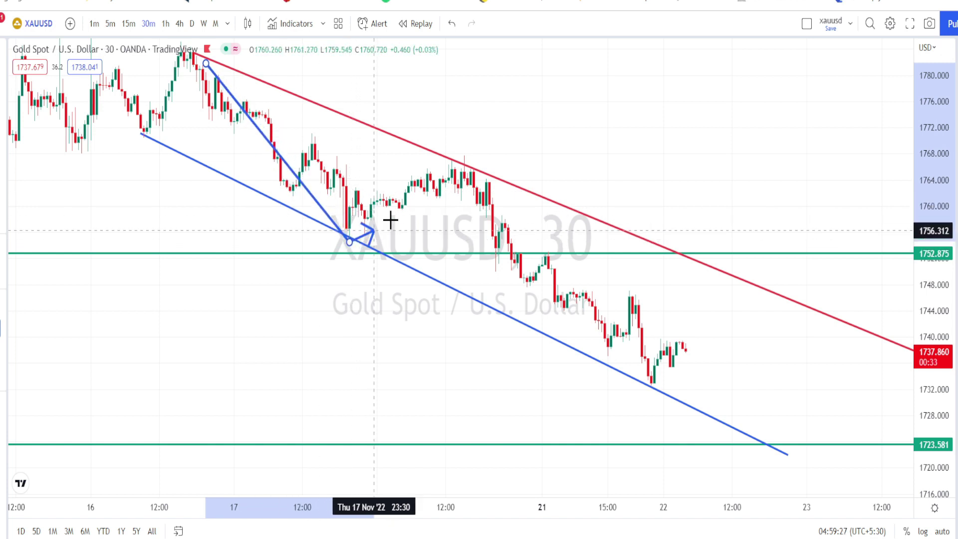
left_click(473, 170)
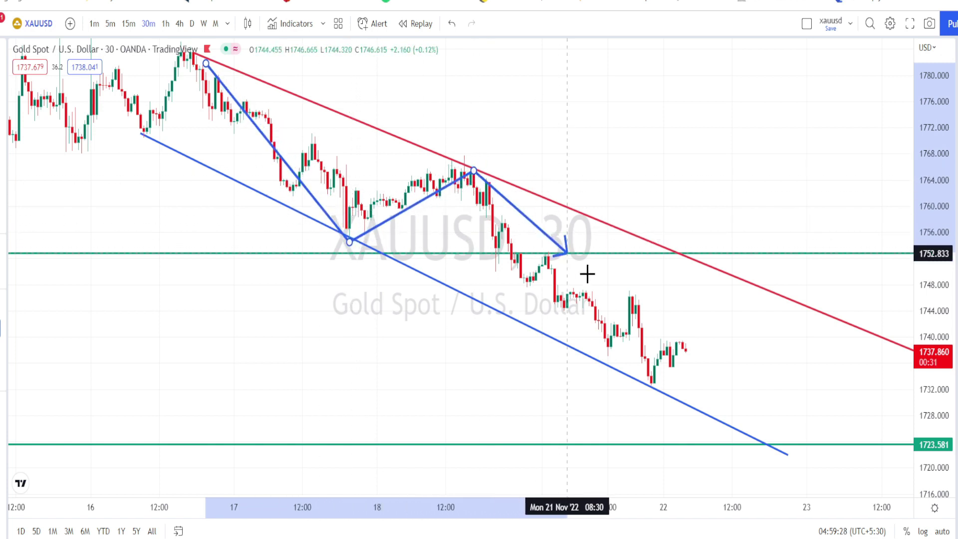
left_click(648, 392)
left_click(763, 288)
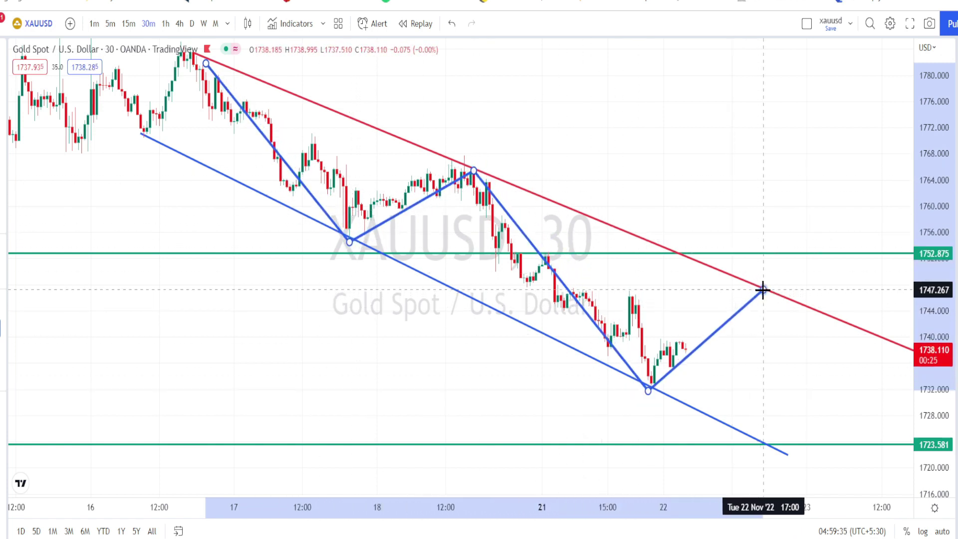
left_click(763, 445)
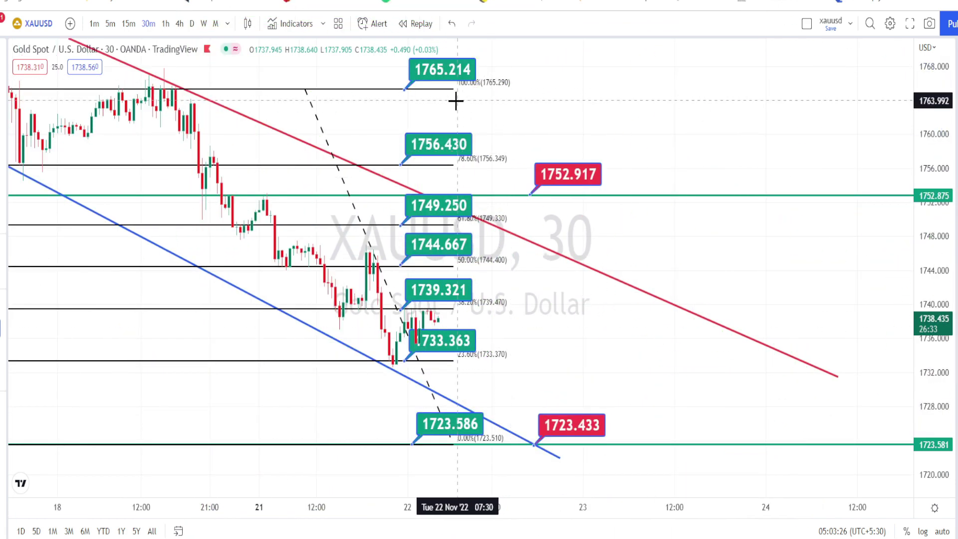
- Circle the 1765.214, 1723.586 and 1739.321 Fibonacci labels, and underline the 1739.321 level
left_click_drag(483, 80, 393, 64)
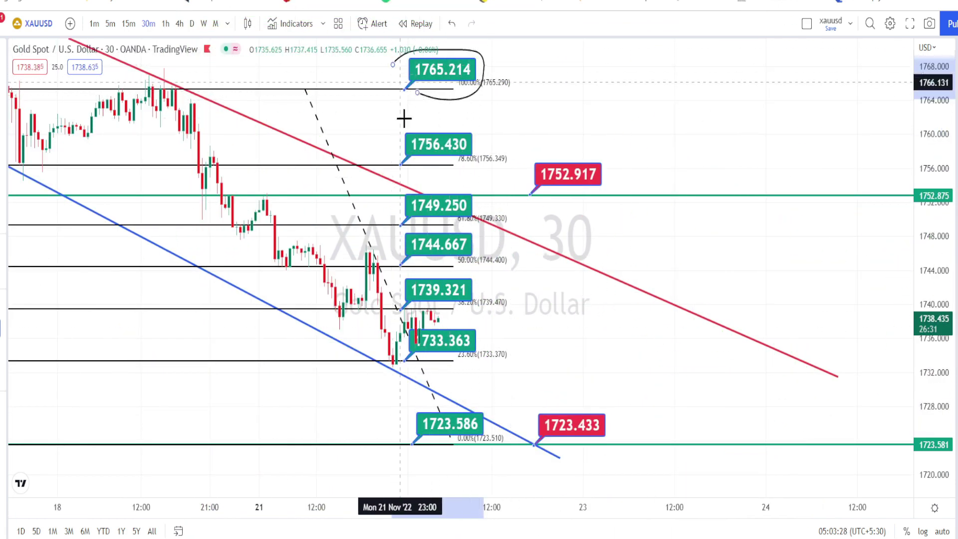
mouse_move(490, 430)
left_mouse_down()
mouse_move(487, 444)
mouse_move(451, 451)
mouse_move(455, 410)
left_mouse_up()
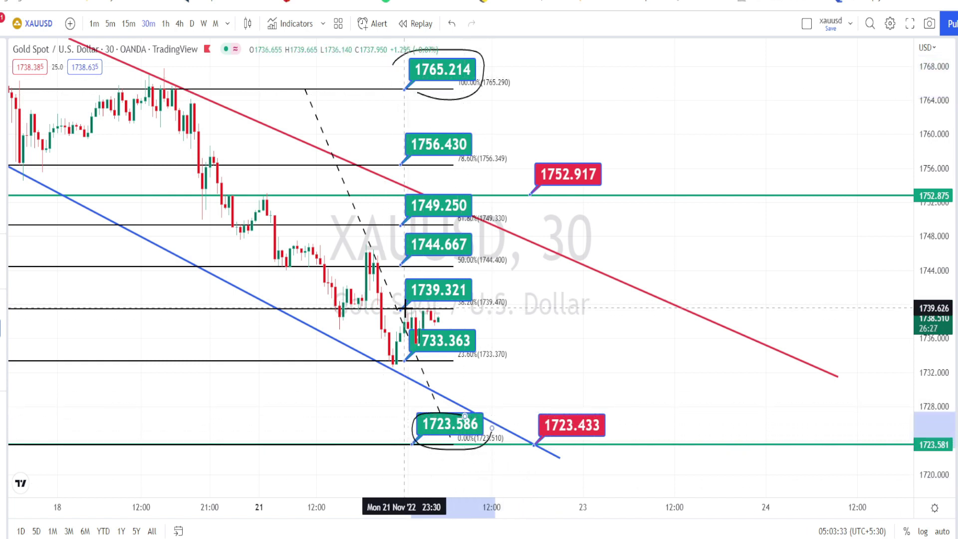
mouse_move(407, 309)
left_mouse_down()
mouse_move(438, 318)
mouse_move(487, 287)
mouse_move(421, 267)
mouse_move(400, 289)
left_mouse_up()
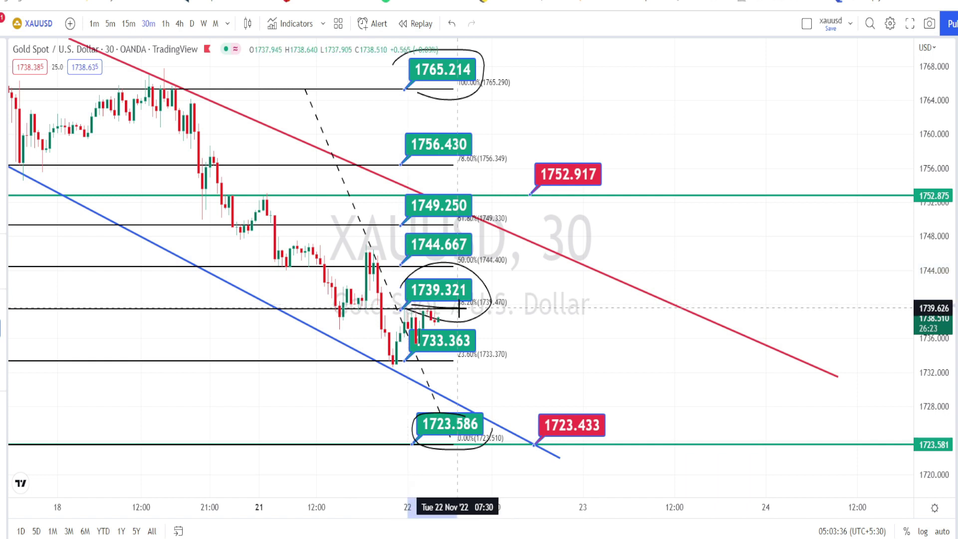
left_click_drag(459, 309, 458, 308)
- Circle the 1733.363 and 1723.433 labels, and brush a downward arrow below the 1723.581 support line
mouse_move(405, 364)
left_mouse_down()
mouse_move(469, 355)
mouse_move(451, 328)
mouse_move(403, 346)
mouse_move(403, 358)
left_mouse_up()
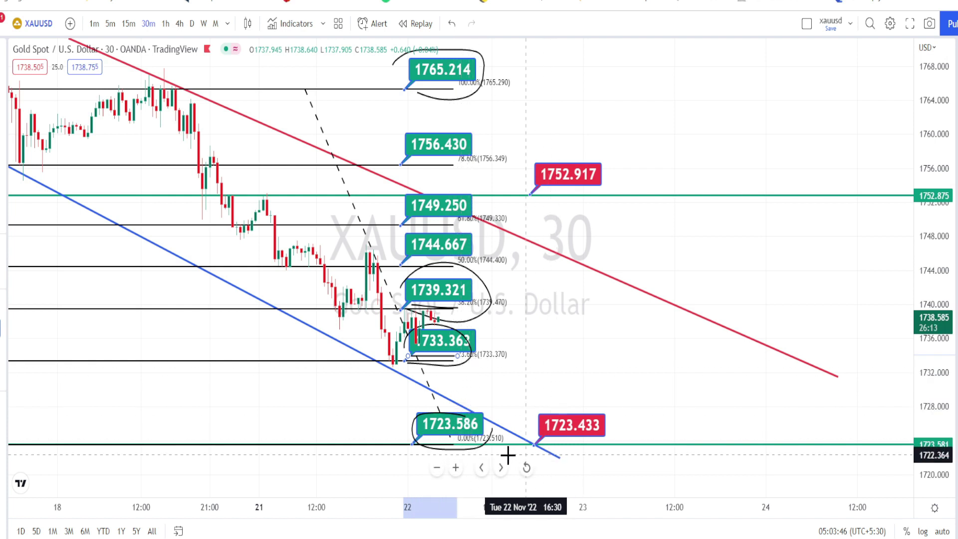
mouse_move(558, 443)
left_mouse_down()
mouse_move(606, 416)
mouse_move(579, 412)
mouse_move(562, 443)
mouse_move(588, 443)
left_mouse_up()
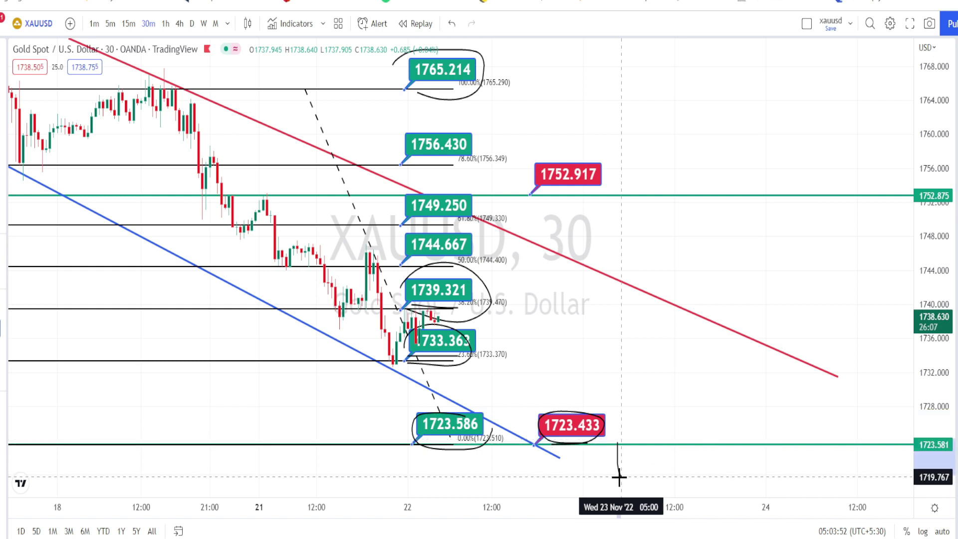
mouse_move(619, 478)
left_mouse_down()
mouse_move(622, 486)
mouse_move(606, 473)
mouse_move(621, 485)
mouse_move(643, 458)
left_mouse_up()
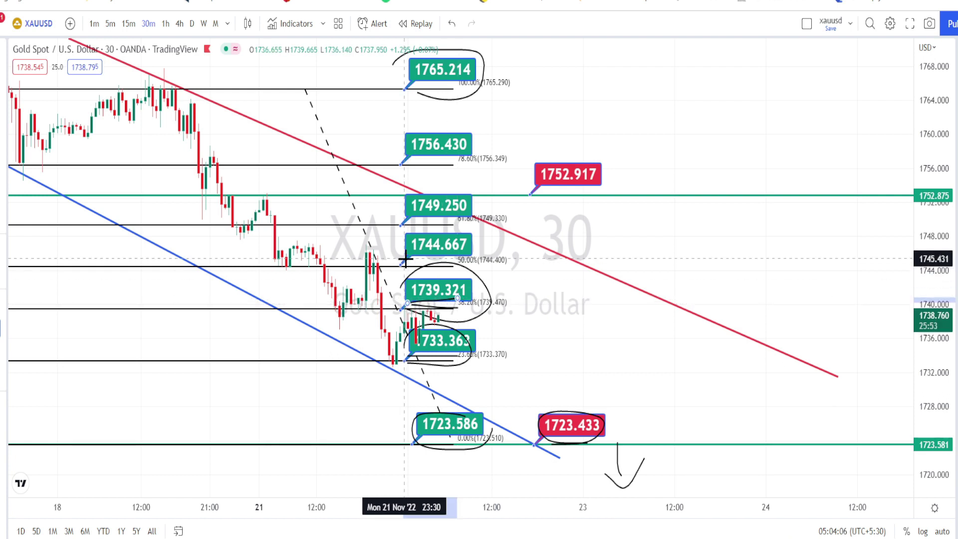
- Circle the upside price labels 1744.667, 1749.250, 1752.917 and 1756.430
mouse_move(435, 259)
left_mouse_down()
mouse_move(464, 245)
mouse_move(424, 234)
mouse_move(407, 257)
left_mouse_up()
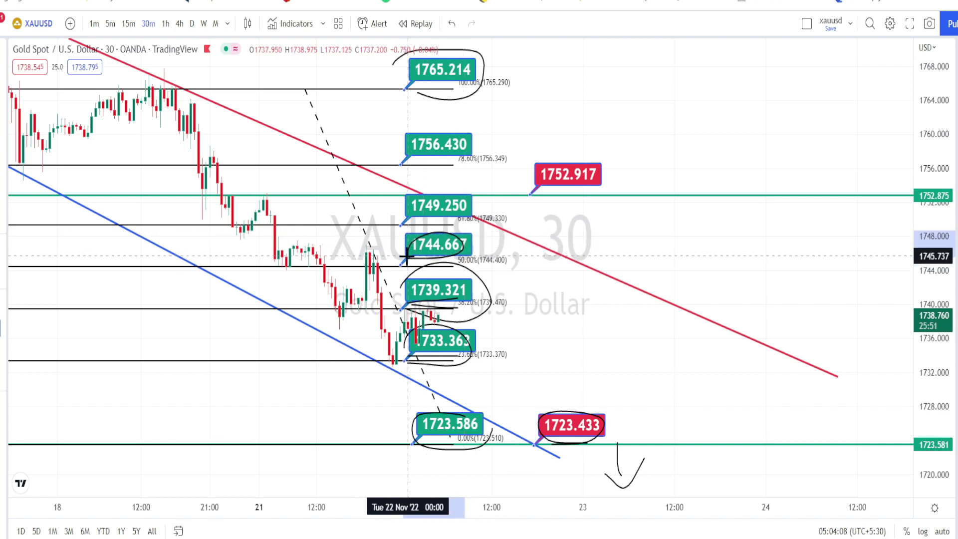
mouse_move(419, 218)
left_mouse_down()
mouse_move(412, 200)
mouse_move(401, 209)
left_mouse_up()
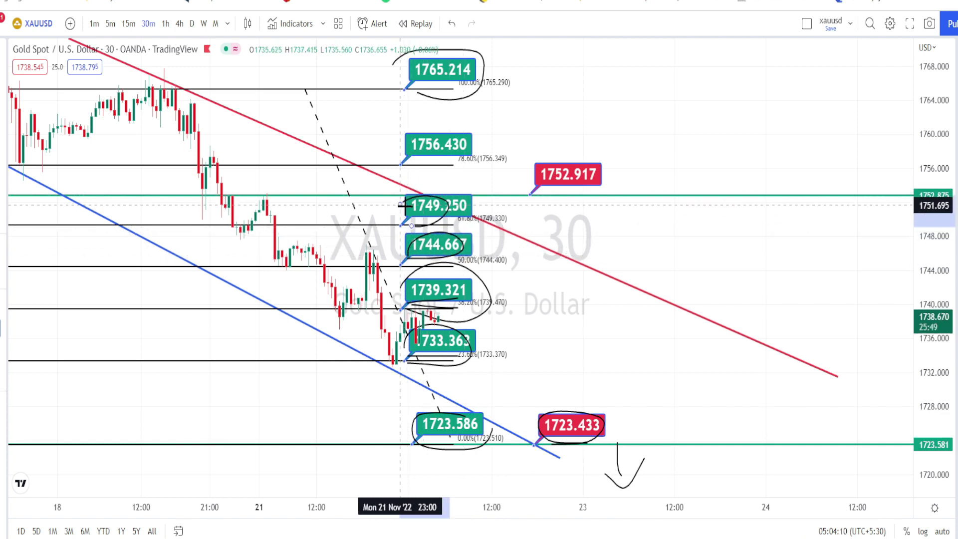
mouse_move(534, 194)
left_mouse_down()
mouse_move(582, 156)
mouse_move(534, 175)
left_mouse_up()
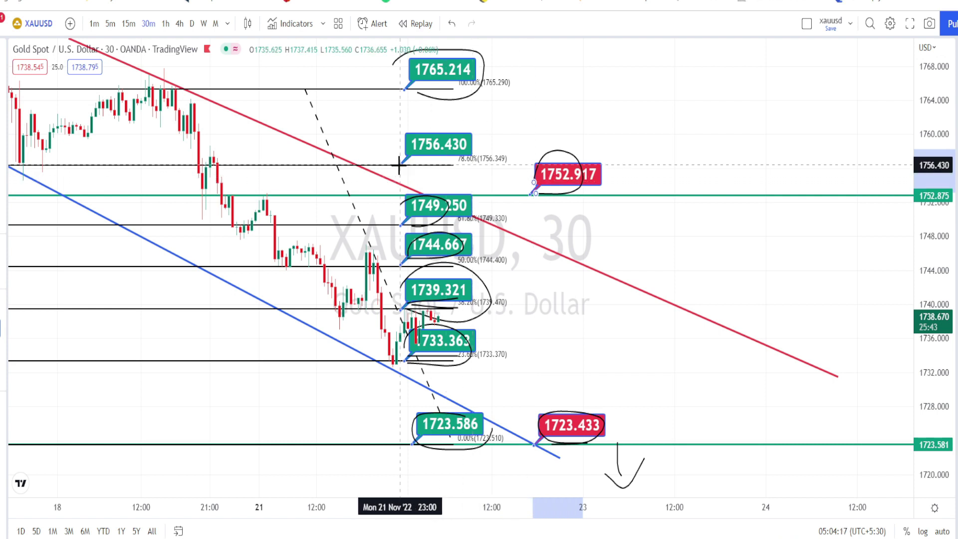
left_click_drag(464, 144, 399, 146)
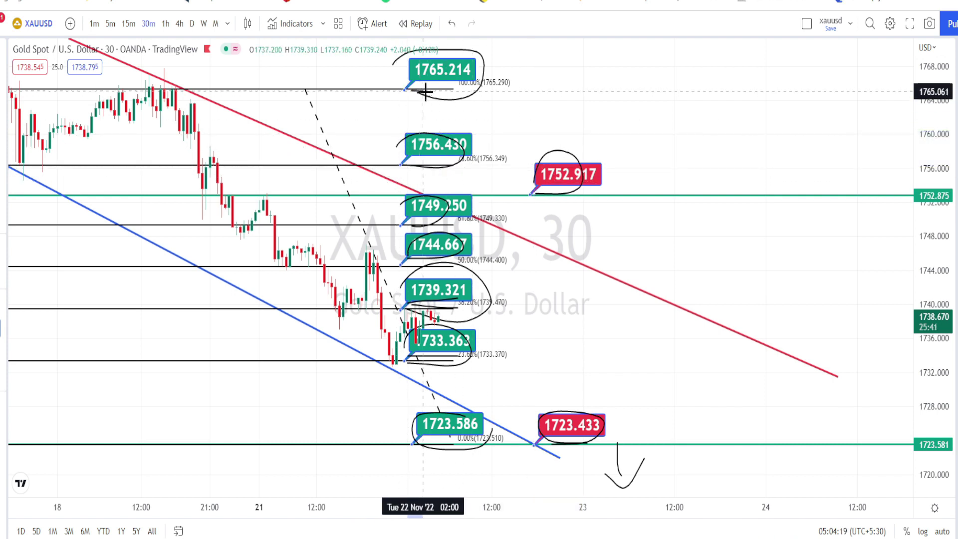
- Undo all the freehand circles, underlines and the down arrow around the Fibonacci price labels
key("ctrl+z")
key("ctrl+z")
key("ctrl+z")
key("ctrl+z")
key("ctrl+z")
key("ctrl+z")
key("ctrl+z")
key("ctrl+z")
key("ctrl+z")
key("ctrl+z")
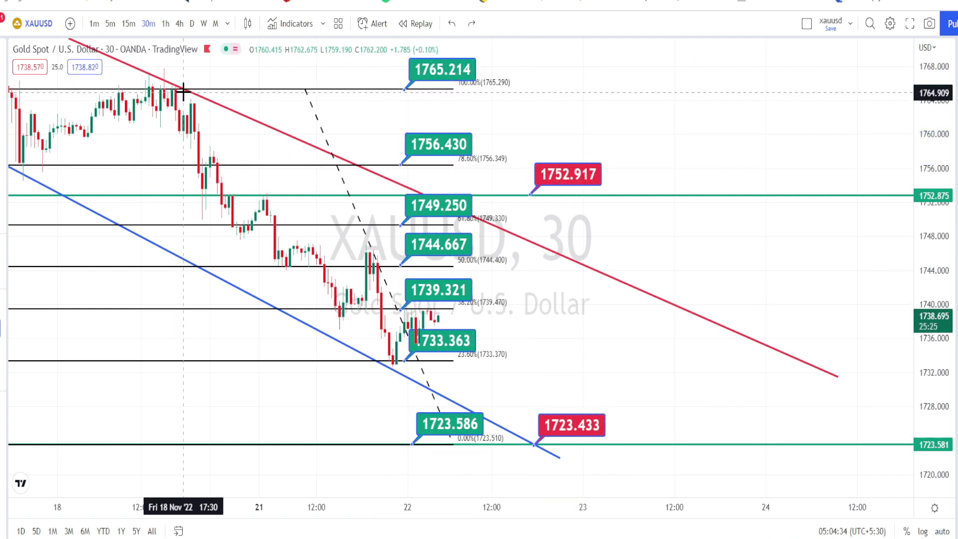
- Draw an inner descending trend line from the 18 November high at 1765.596 through the 21 November peak to about 1728.551
mouse_move(179, 87)
left_mouse_down()
mouse_move(523, 285)
mouse_move(578, 364)
mouse_move(560, 401)
left_mouse_up()
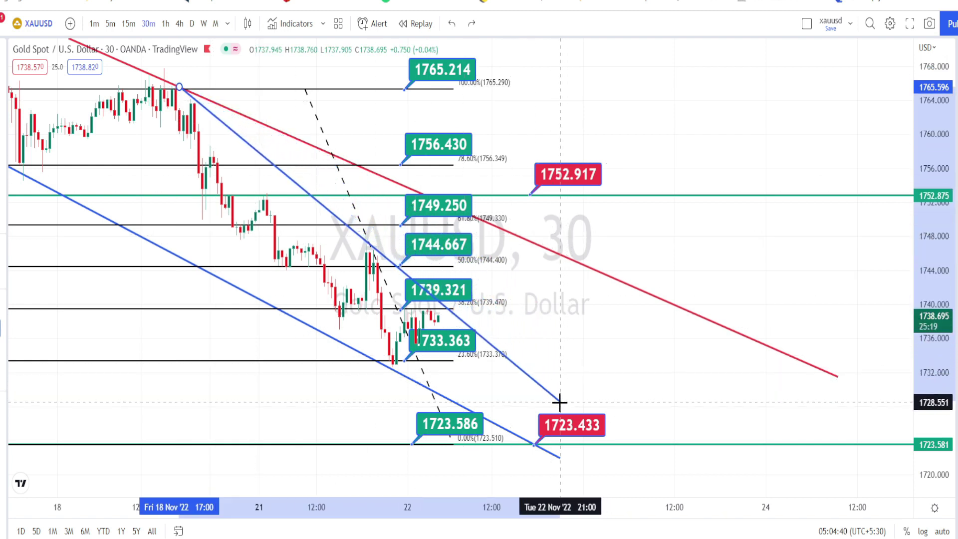
left_click_drag(560, 401, 560, 402)
key("Escape")
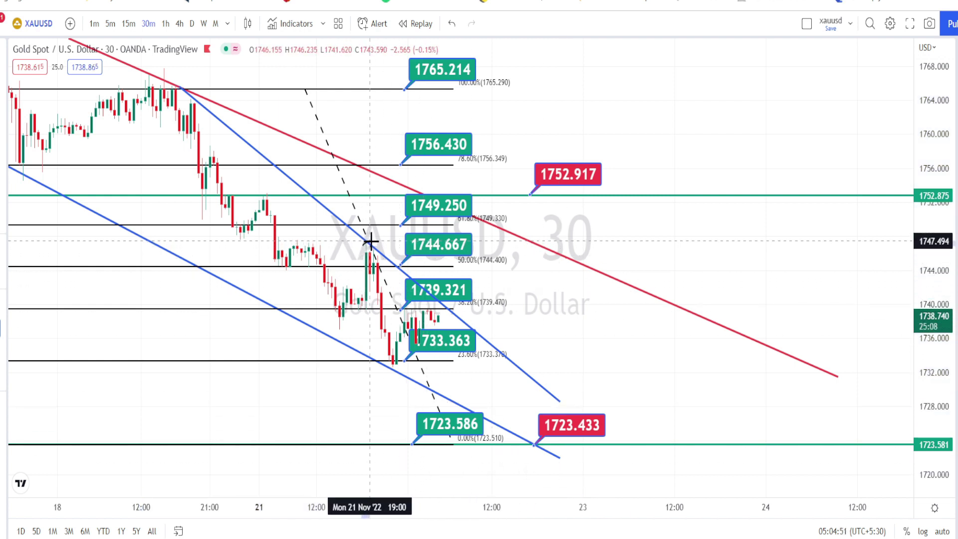
- Mark the inner trend line at the 21 November peak and its 1739.321 and 1749.250 crossings, and brush an upward arrow from 1739.321 to 1749.250
left_click_drag(363, 245, 384, 259)
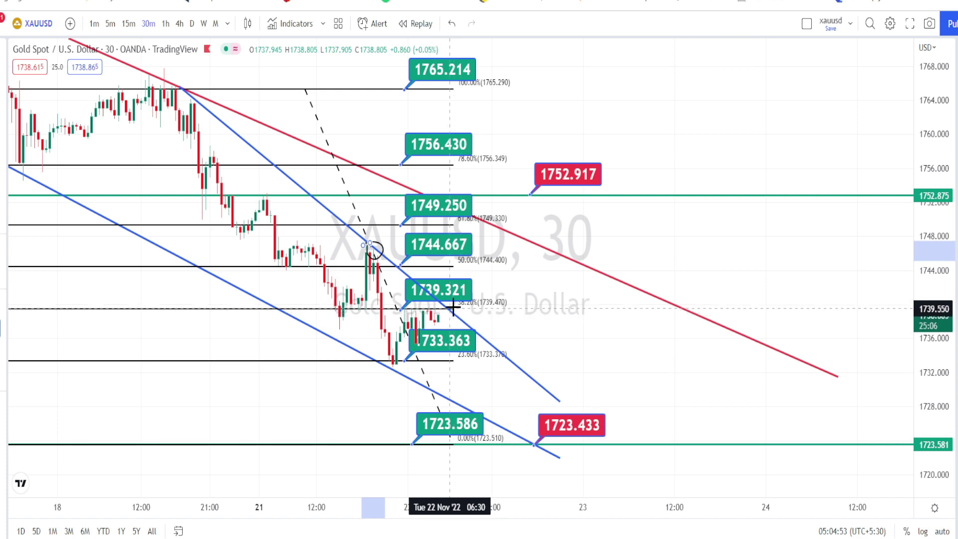
left_click_drag(442, 307, 467, 326)
left_click_drag(342, 217, 347, 239)
mouse_move(445, 309)
left_mouse_down()
mouse_move(461, 219)
mouse_move(472, 231)
left_mouse_up()
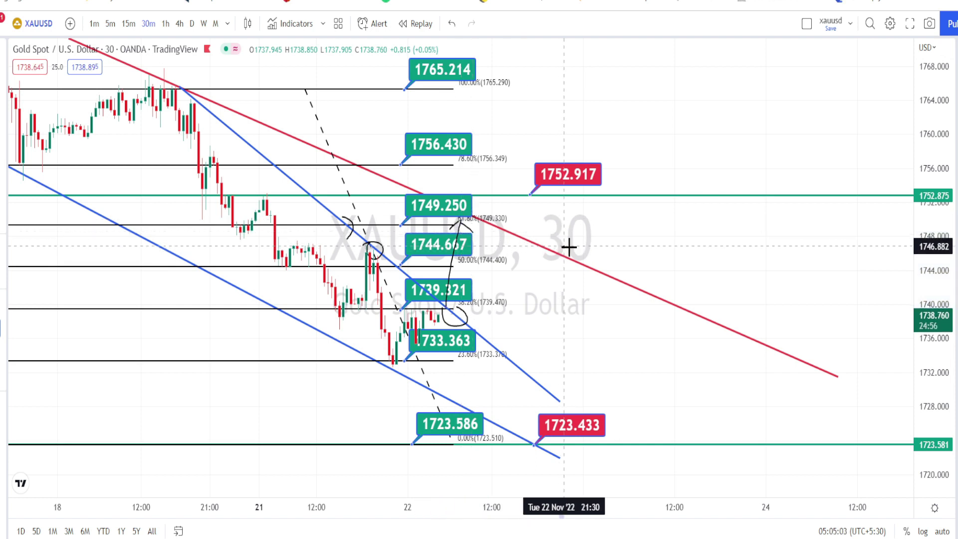
- Circle two points on the red trend line, and brush a stroke from just above the 1733.363 level up to that line
mouse_move(569, 250)
left_mouse_down()
mouse_move(567, 272)
mouse_move(566, 249)
left_mouse_up()
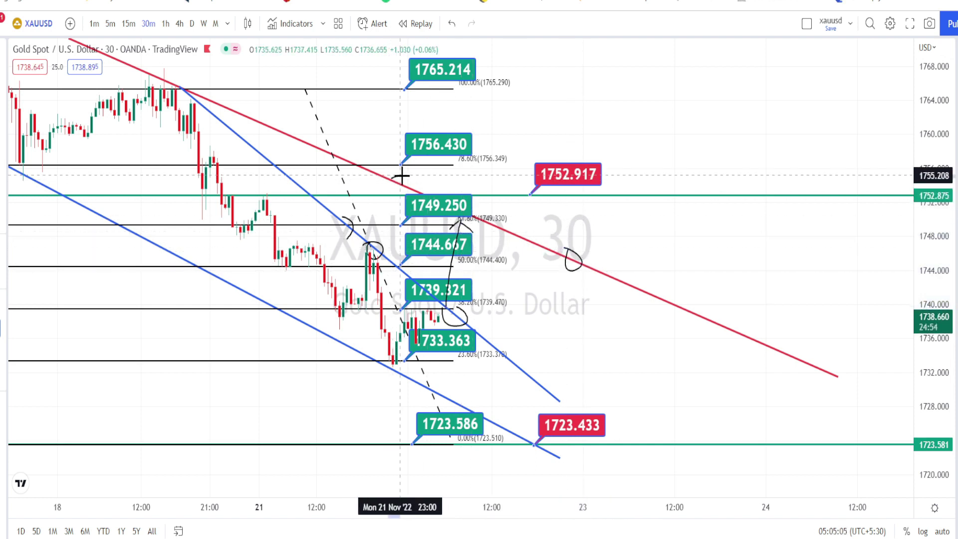
left_click_drag(402, 177, 389, 184)
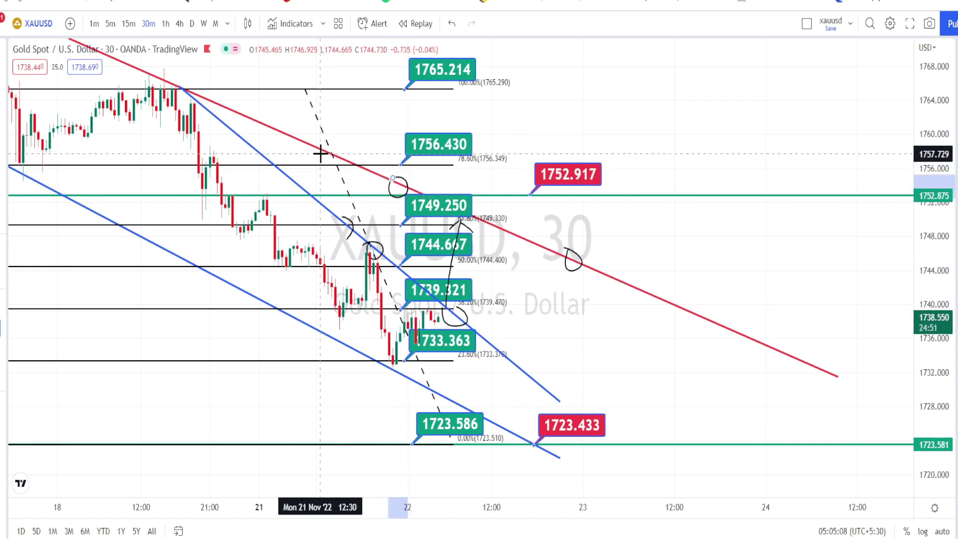
mouse_move(407, 352)
left_mouse_down()
mouse_move(499, 225)
mouse_move(520, 424)
mouse_move(528, 420)
mouse_move(606, 277)
left_mouse_up()
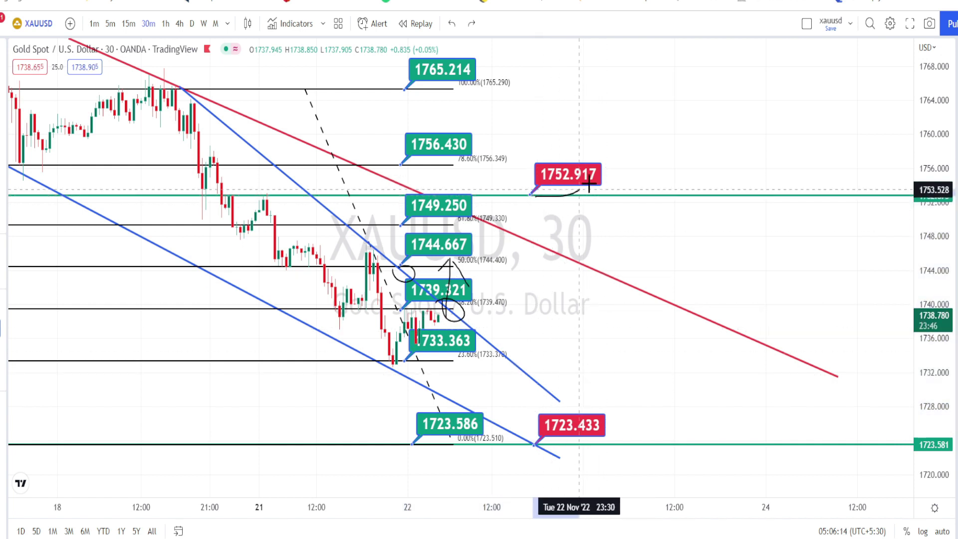
- Circle and underline the 1752.917 label, brush an upward arrow from the 1752.875 resistance line, and circle the arrowhead
mouse_move(535, 196)
left_mouse_down()
mouse_move(559, 152)
mouse_move(524, 177)
mouse_move(537, 195)
left_mouse_up()
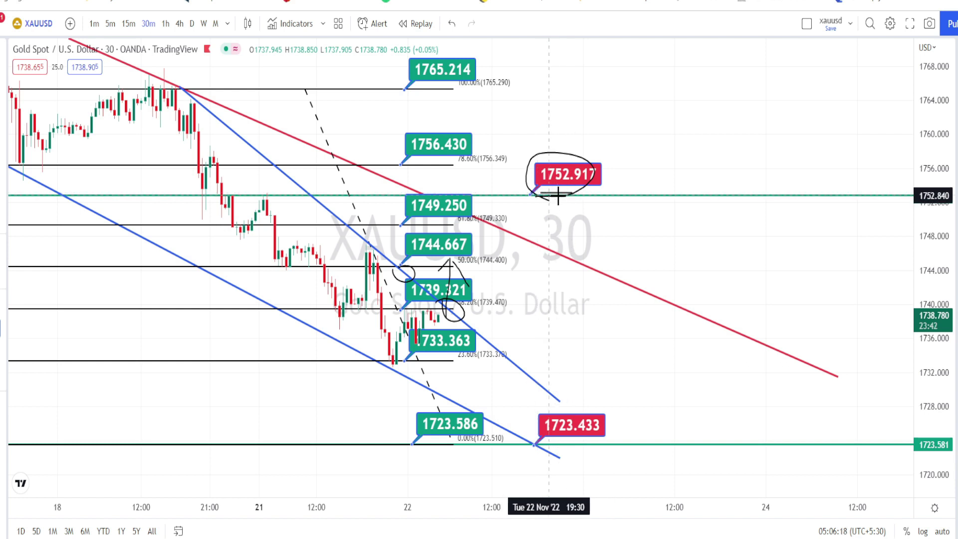
mouse_move(618, 194)
left_mouse_down()
mouse_move(618, 121)
mouse_move(607, 135)
mouse_move(618, 122)
mouse_move(632, 150)
left_mouse_up()
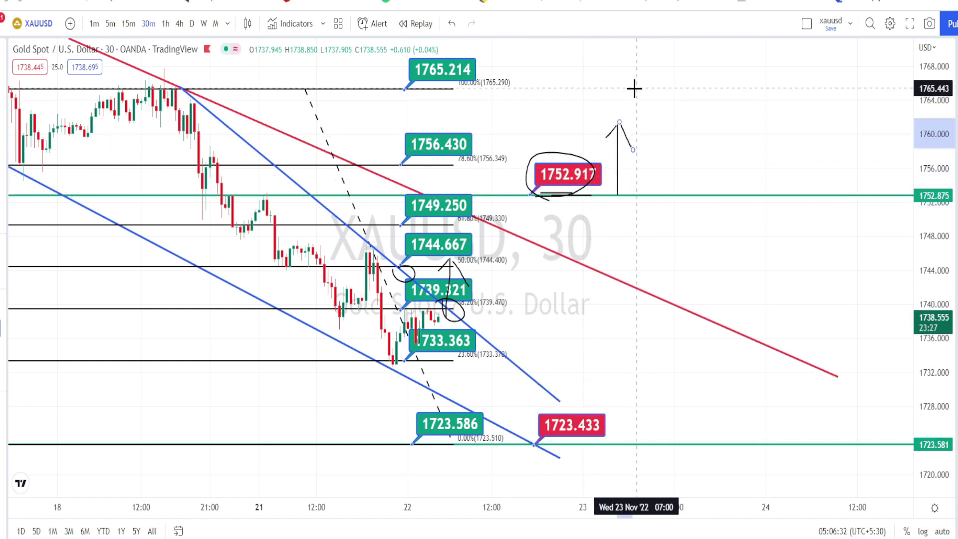
mouse_move(633, 90)
left_mouse_down()
mouse_move(606, 118)
mouse_move(635, 158)
mouse_move(624, 88)
left_mouse_up()
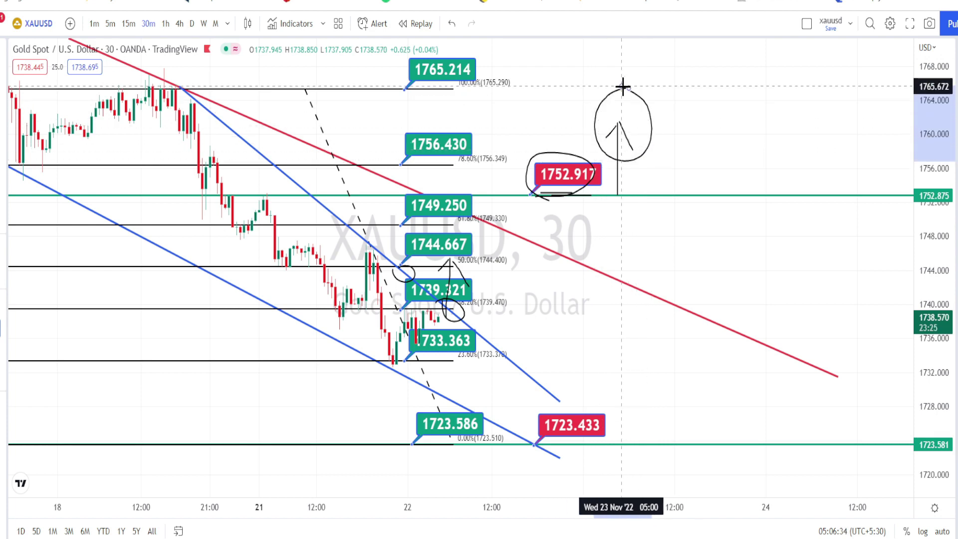